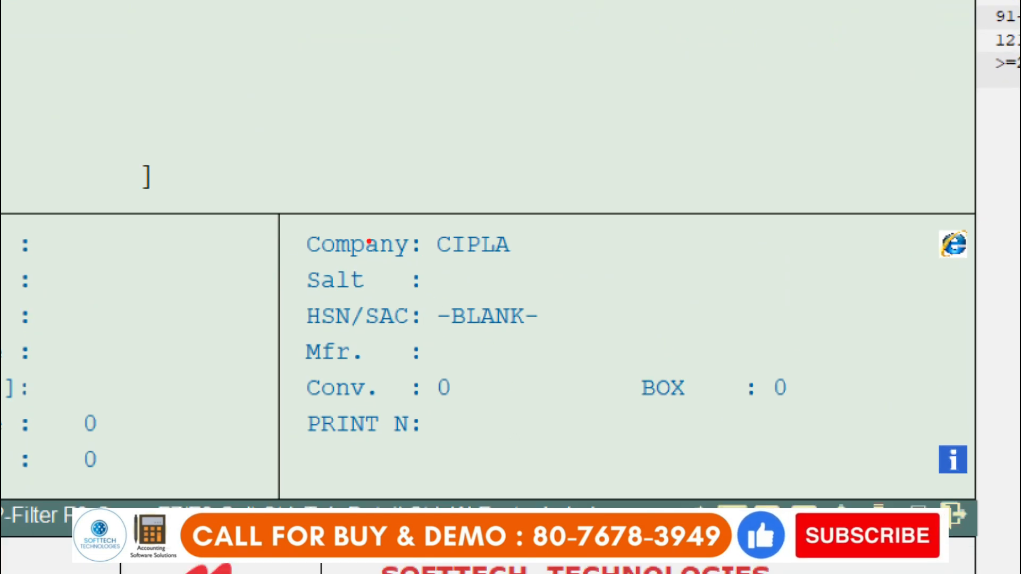
Step: Check the company assigned to ABC MEDI 20MG and CRO NEW 20MG in the item list
mouse_move(296, 224)
left_mouse_down()
mouse_move(545, 264)
mouse_move(556, 276)
left_mouse_up()
key("Escape")
key("Down")
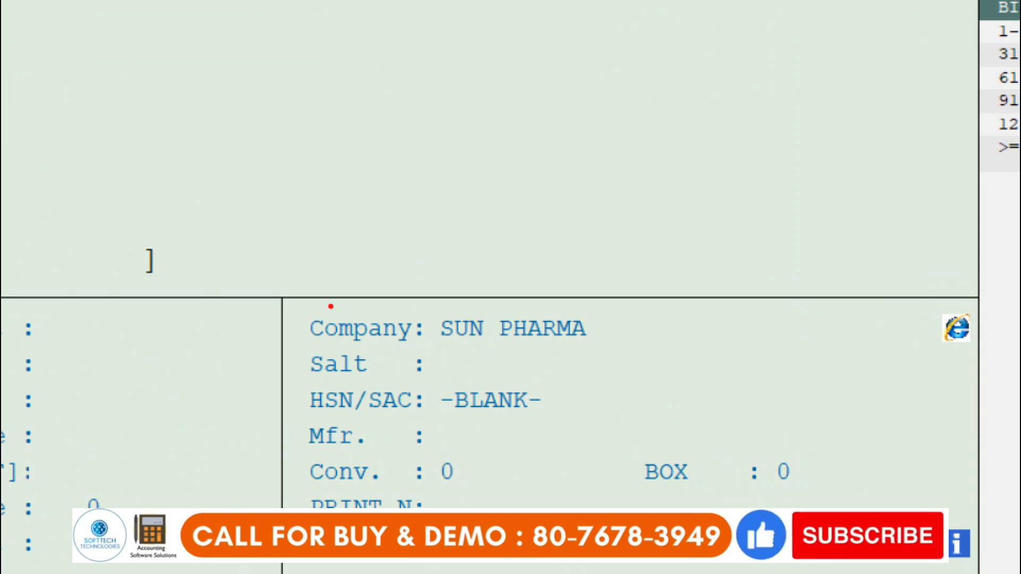
left_click_drag(307, 295, 686, 366)
key("Escape")
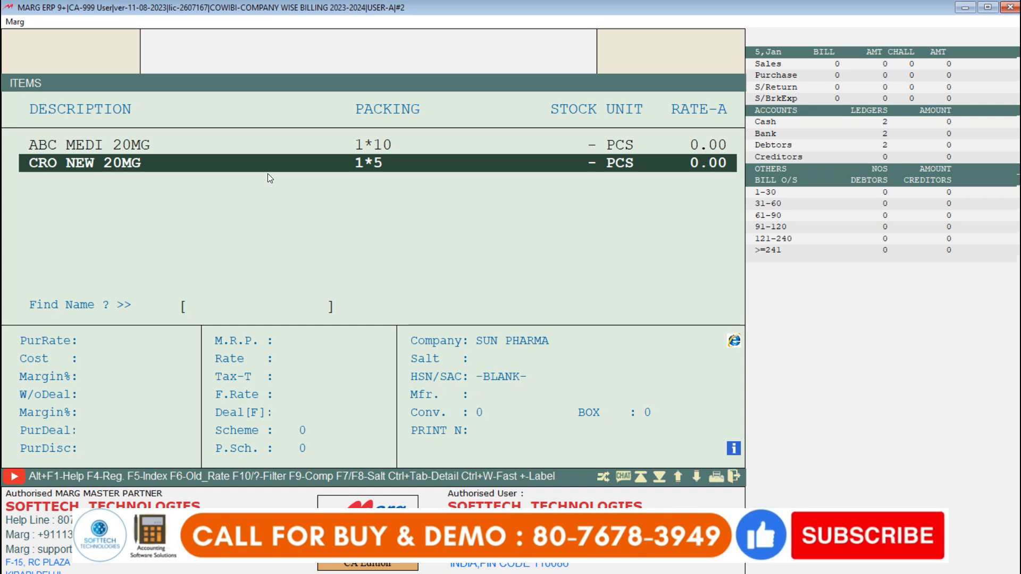
key("Up")
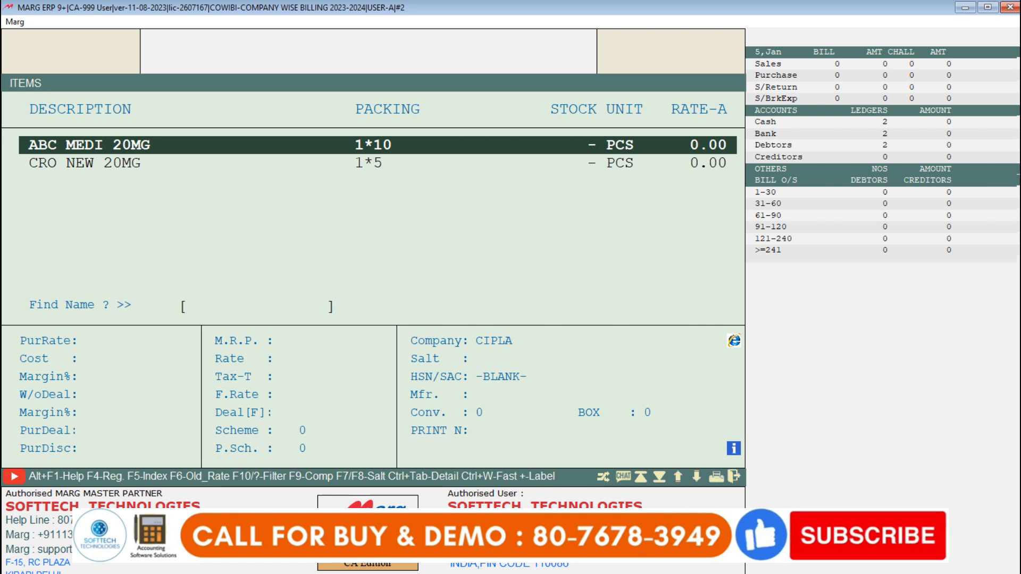
key("Down")
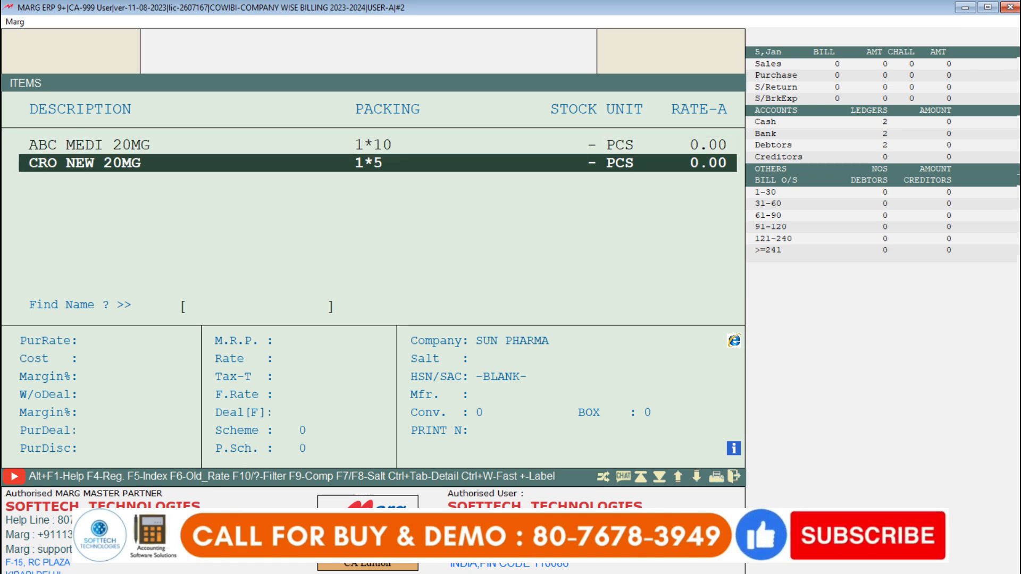
key("Escape")
Step: View the blank new product form from Item Master and look through the existing items without adding one
left_click(19, 22)
mouse_move(85, 61)
left_click(207, 62)
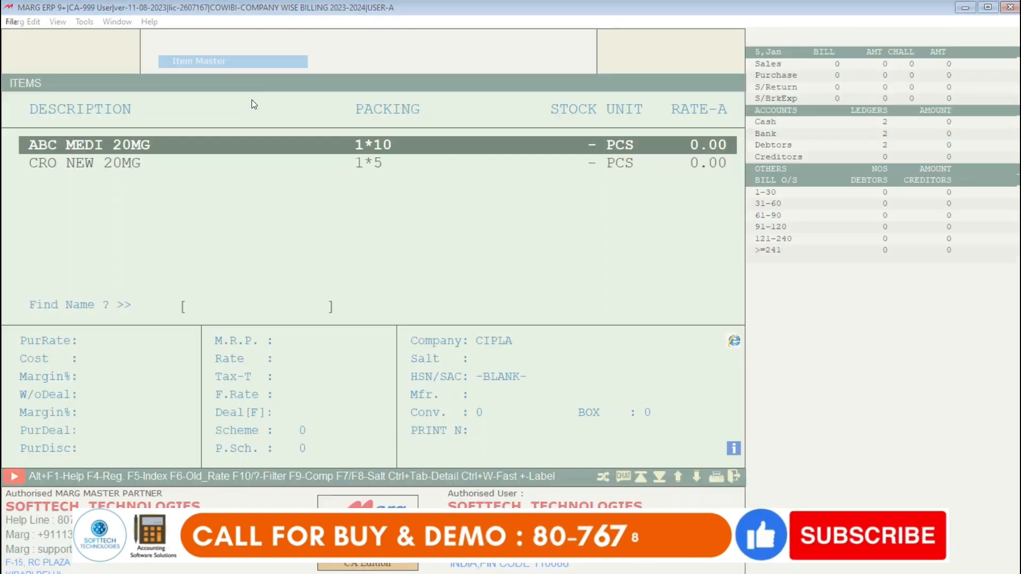
key("alt+n")
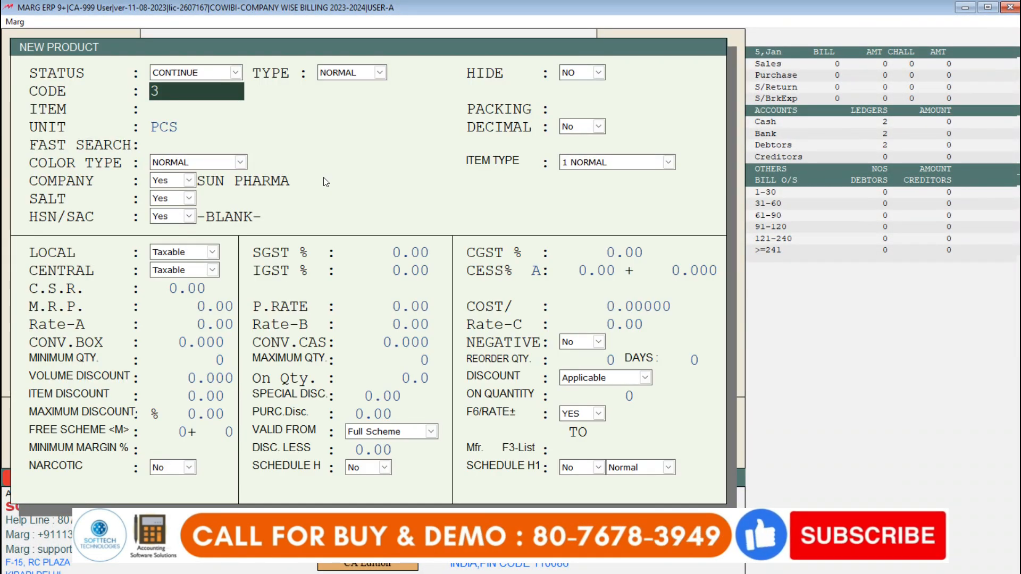
key("Escape")
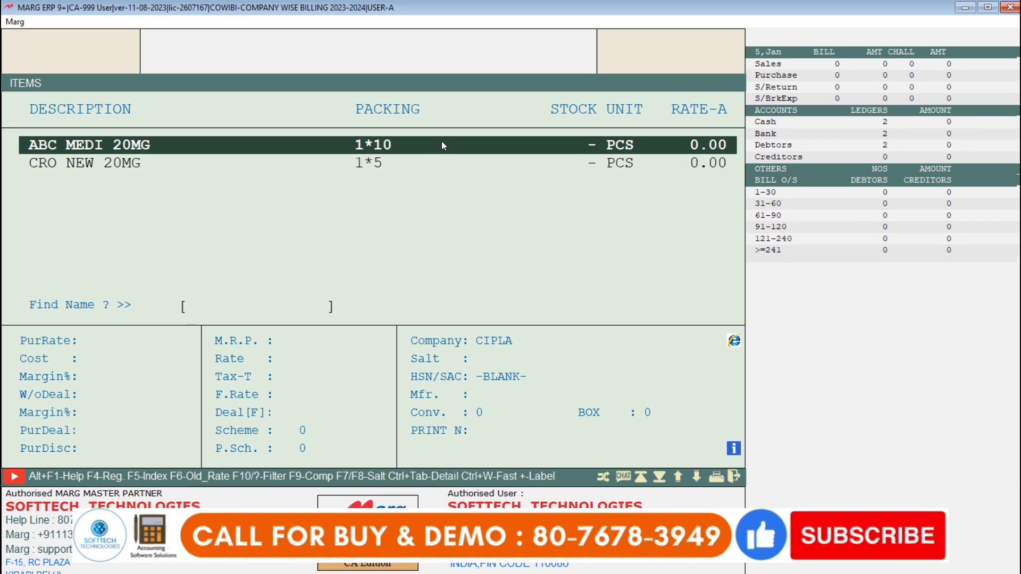
key("Down")
key("Up")
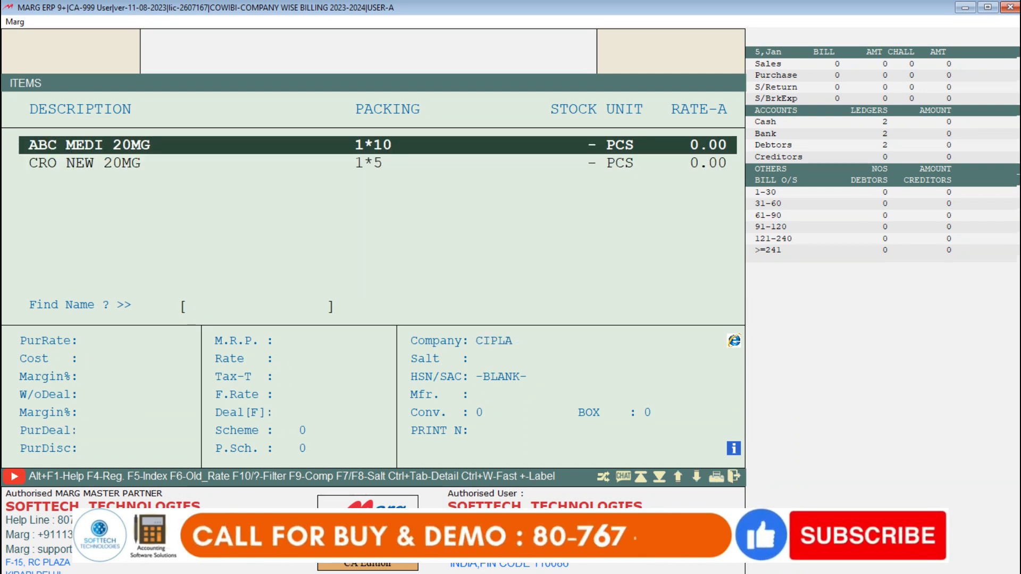
key("Escape")
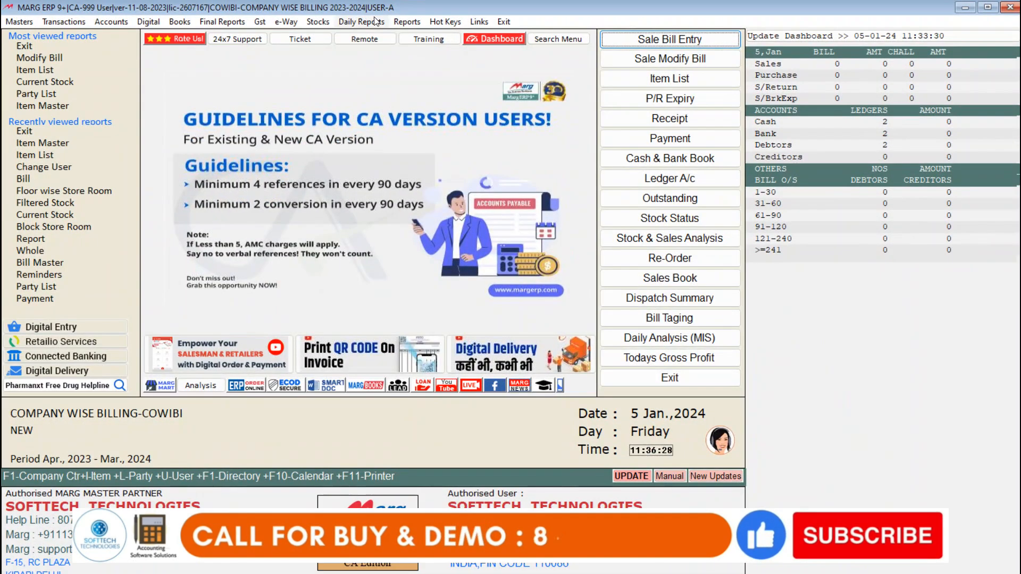
Step: Open Change Operator Powers under Management Report and go through the existing user accounts
left_click(526, 45)
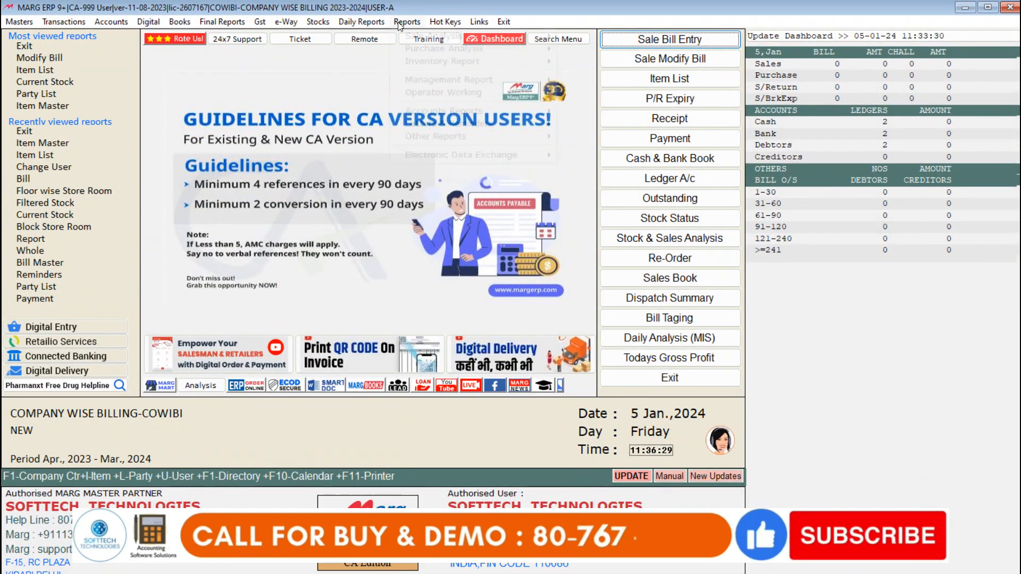
mouse_move(471, 79)
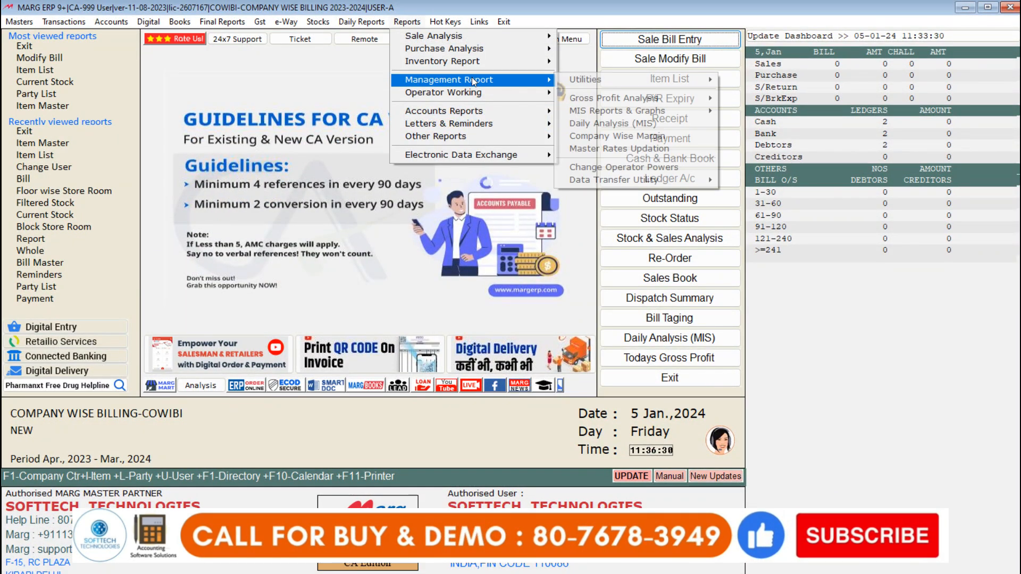
left_click(643, 171)
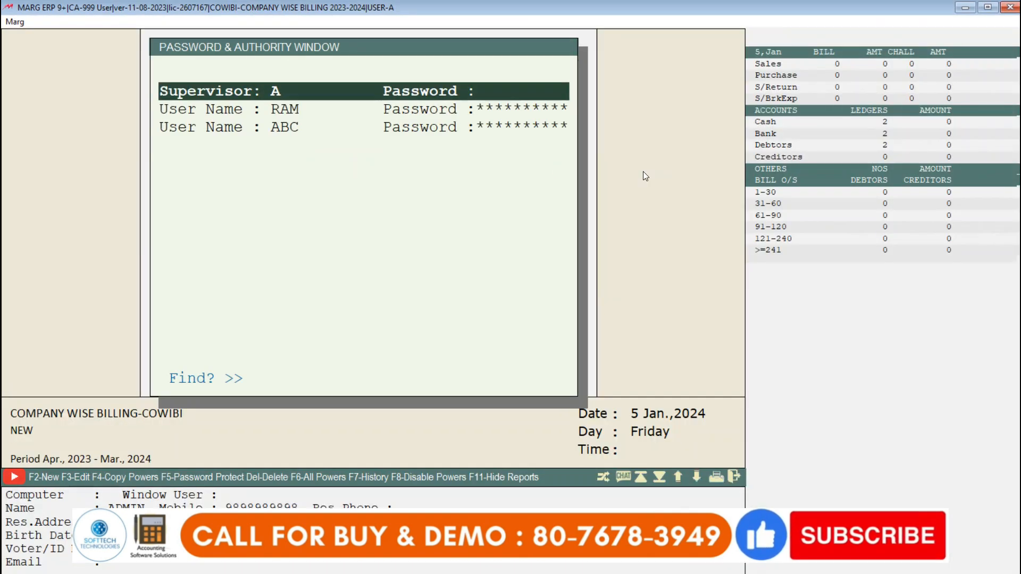
key("Down")
key("Down")
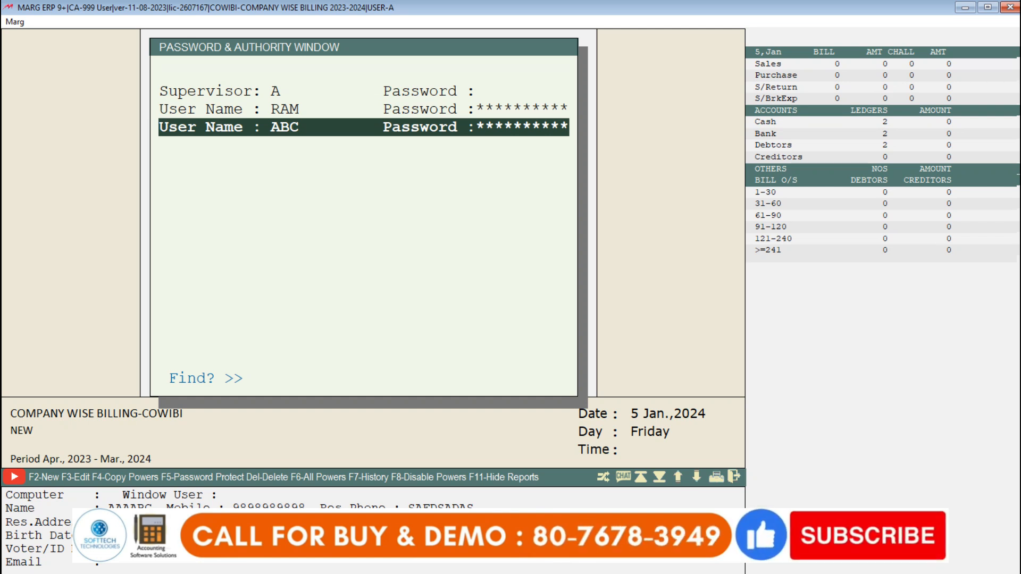
Step: Start a new user with User-ID 01, enter the account password, and leave the Windows user, computer and copy-powers fields blank
key("F2")
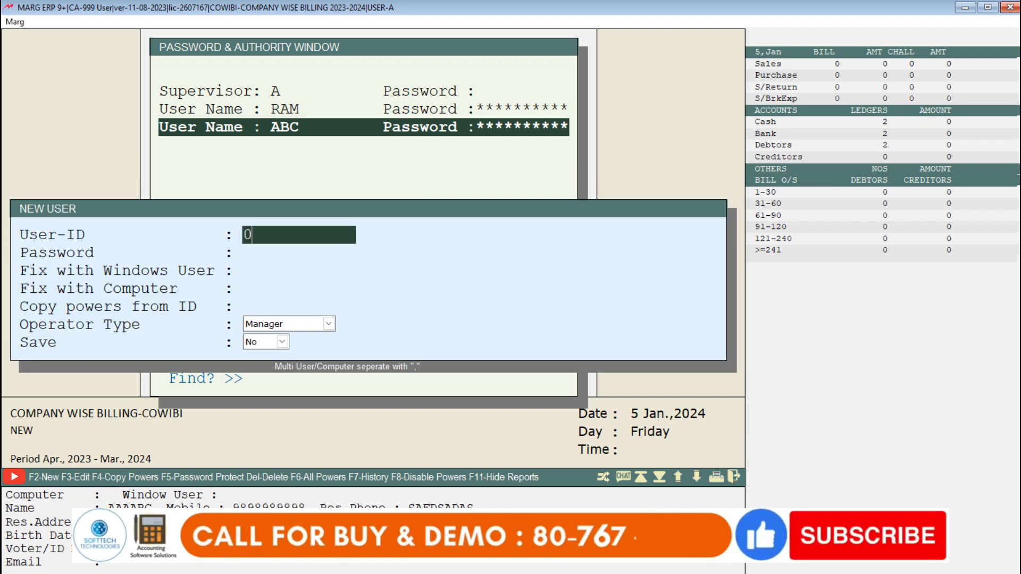
type("01")
key("Return")
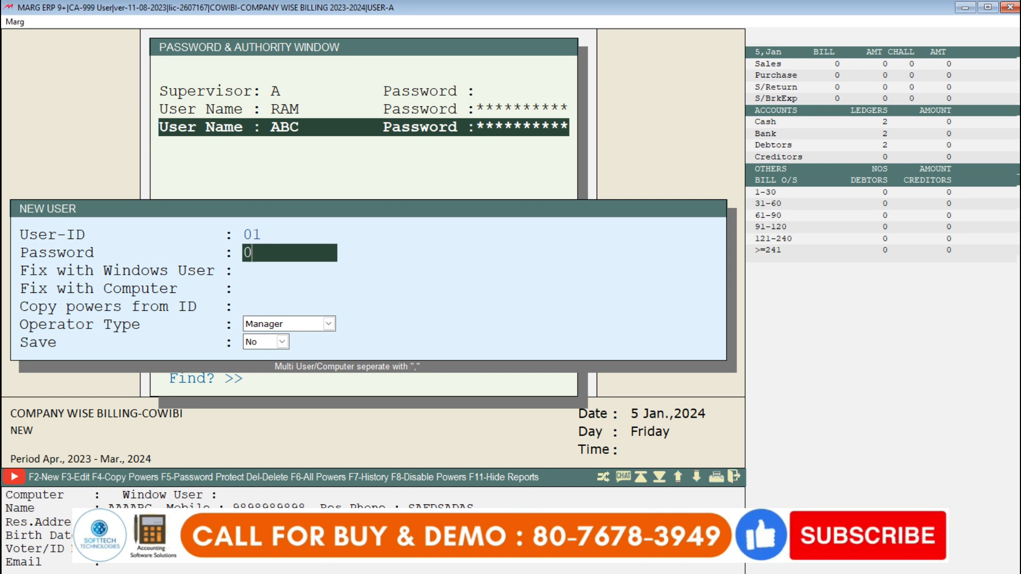
type("01")
key("Return")
key("Return")
key("Return")
key("Return")
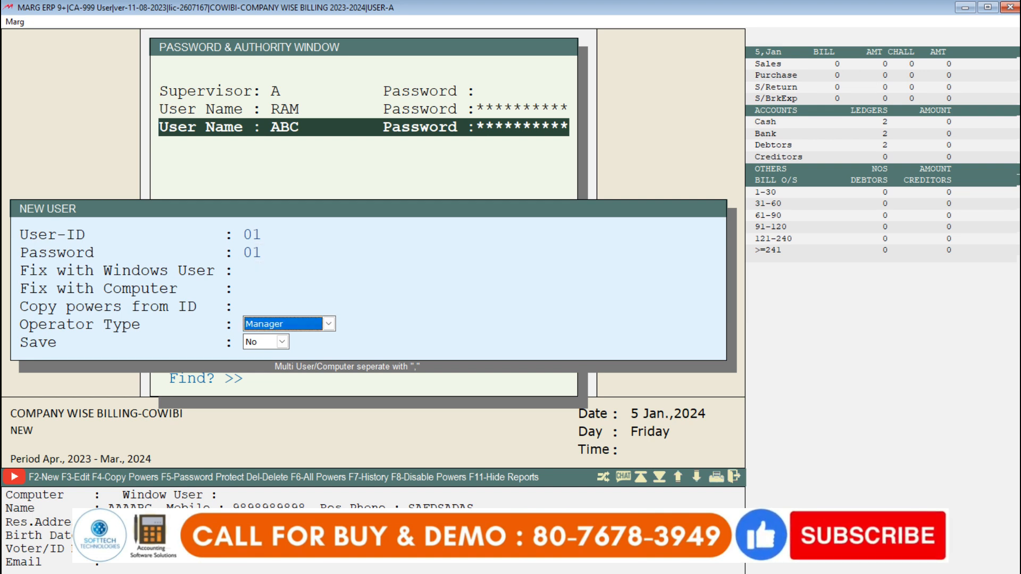
Step: Save user 01 with operator type Manager and the default powers
key("space")
key("Return")
key("Return")
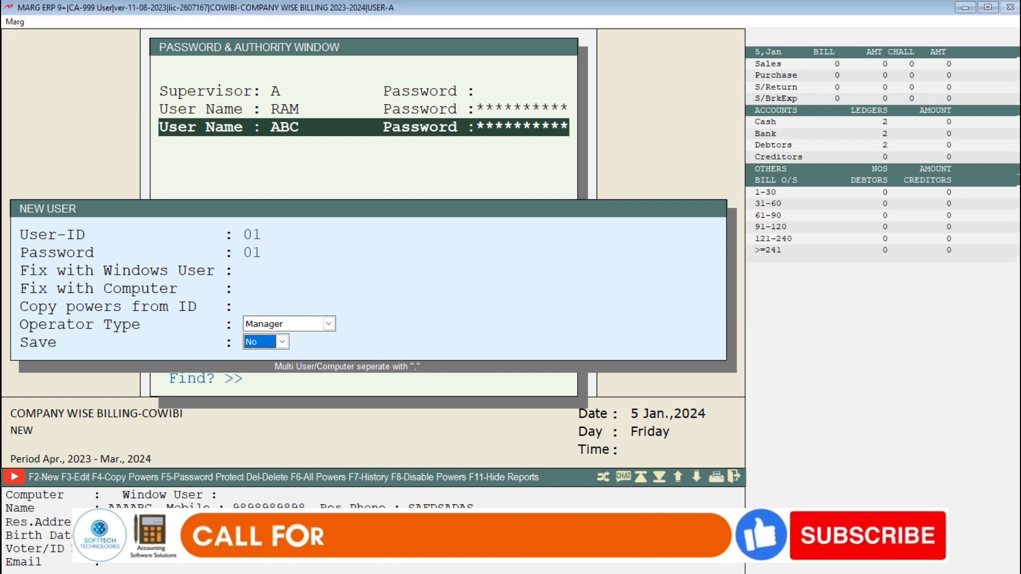
key("y")
key("Return")
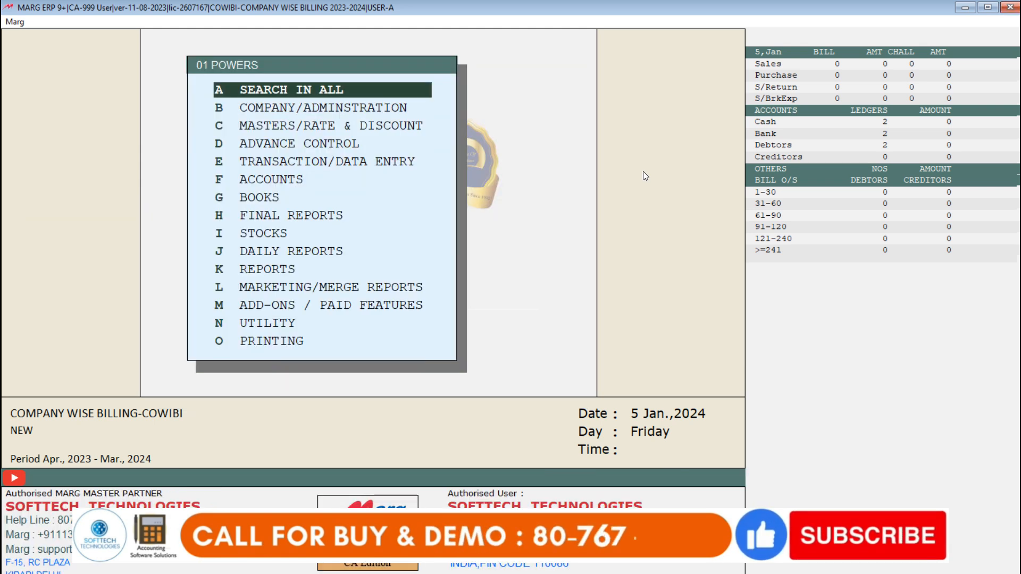
key("Escape")
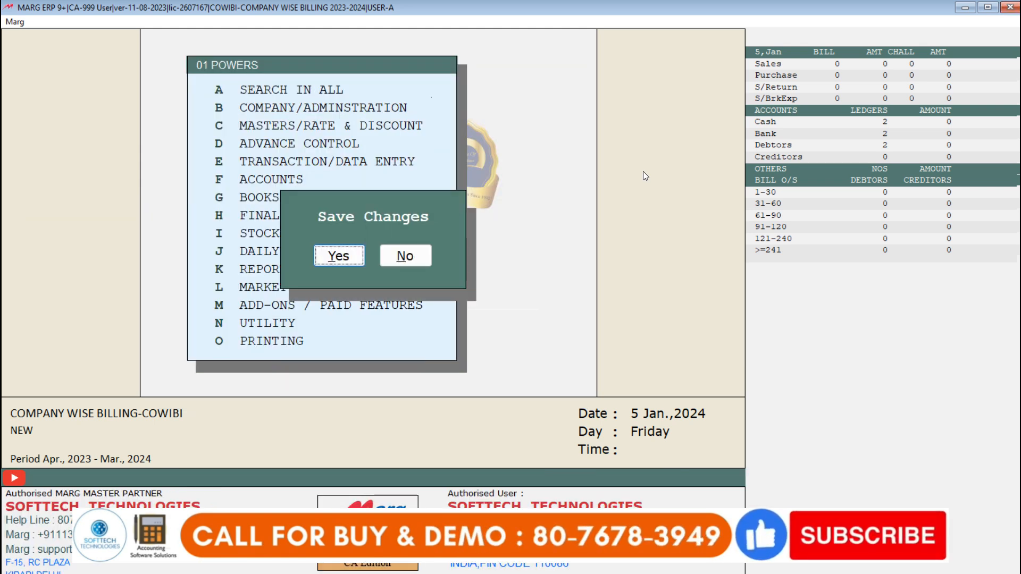
key("Return")
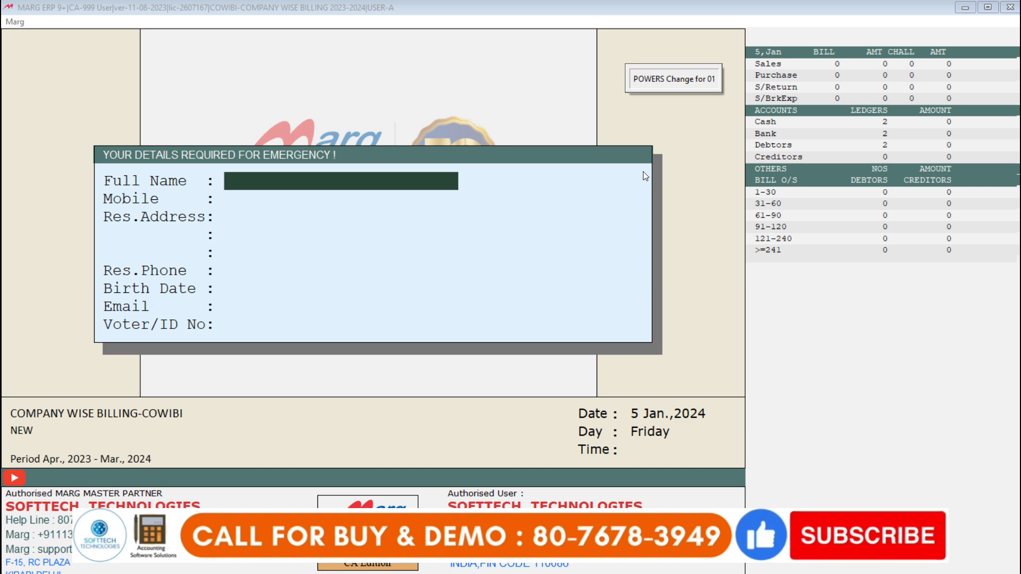
Step: Enter the full name and mobile number in the emergency details of user 01
type("USE")
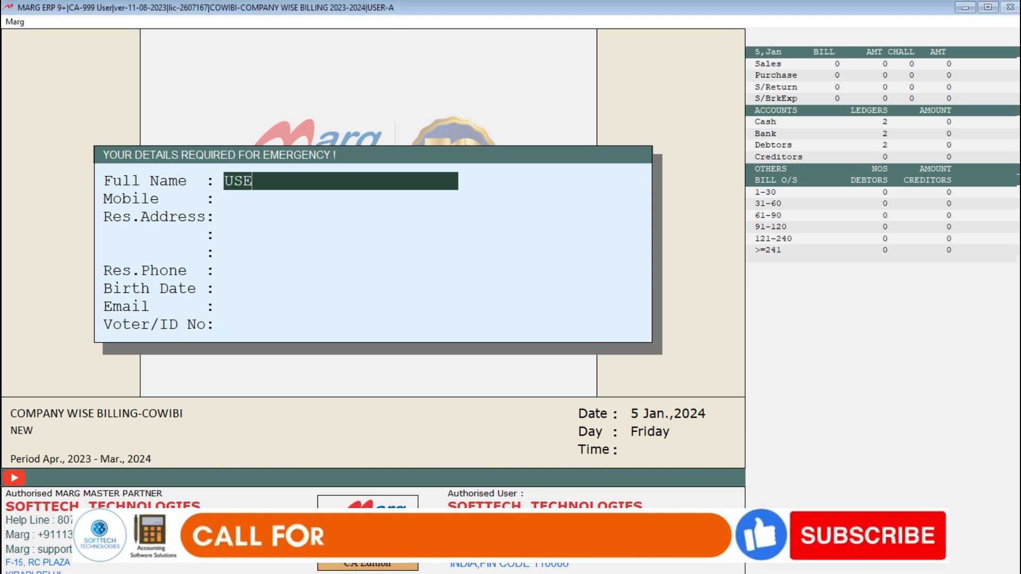
type("R MARG")
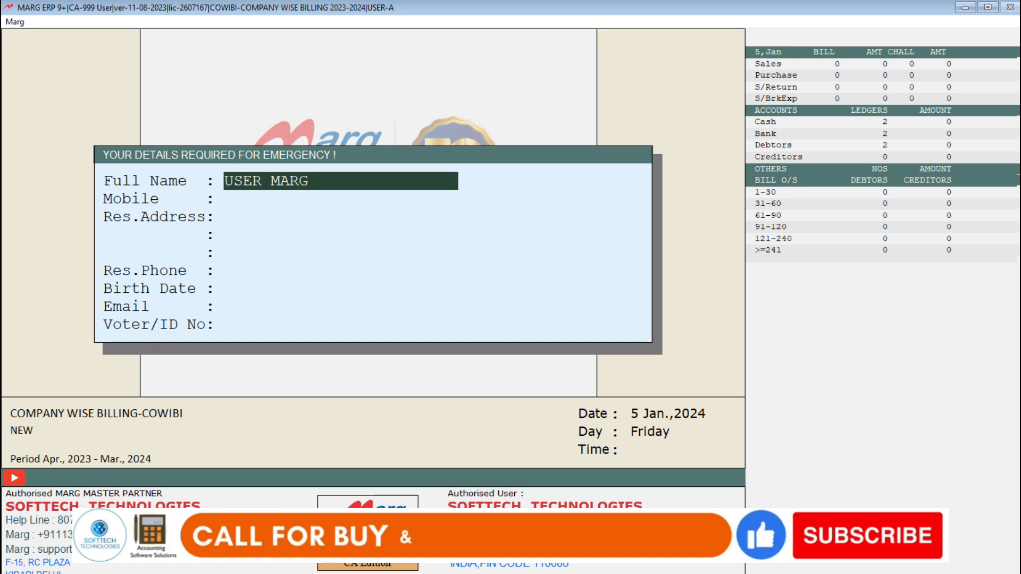
key("Return")
type("98")
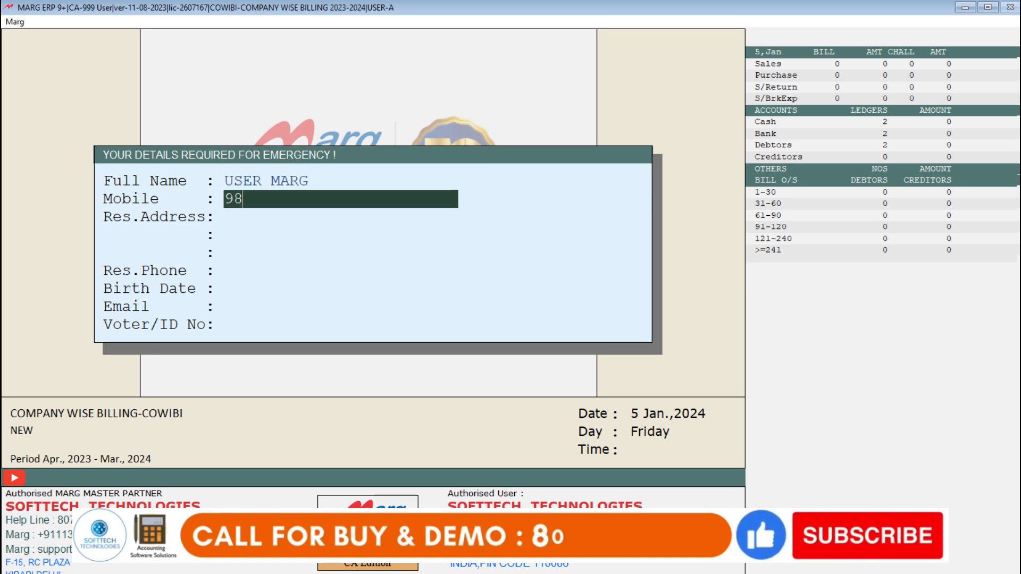
type("989898")
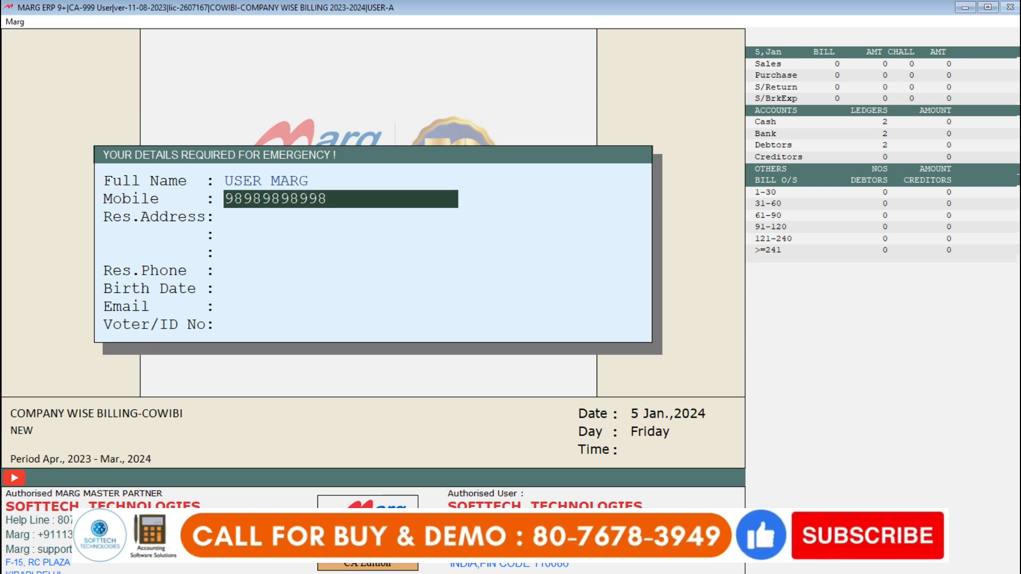
key("Return")
key("Return")
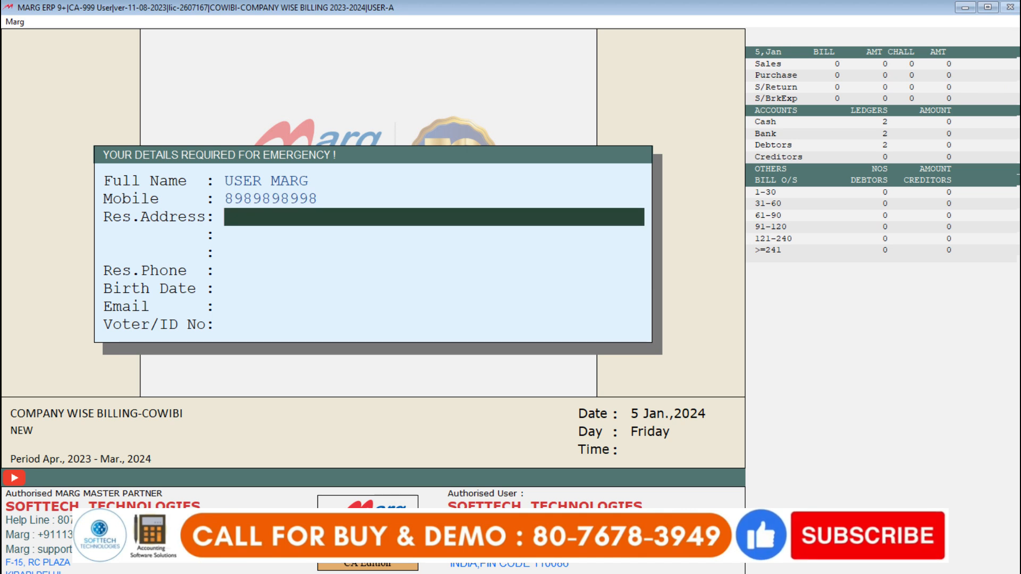
Step: Fill in the residential address for user 01, leave the remaining emergency details blank, and complete the form
type("SDAJFH LKHJ LKDSA")
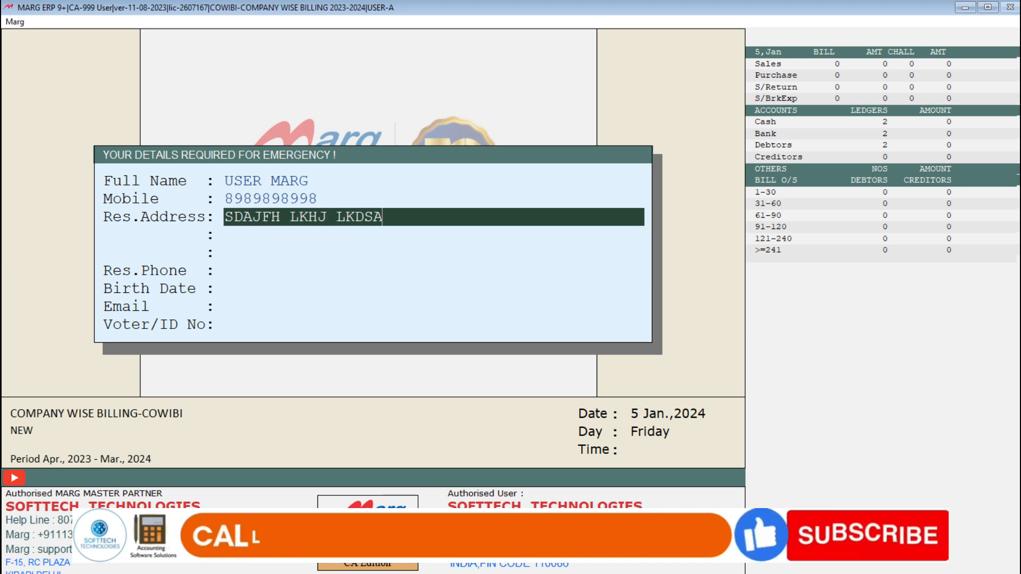
key("Return")
key("Return")
type("SADFSF")
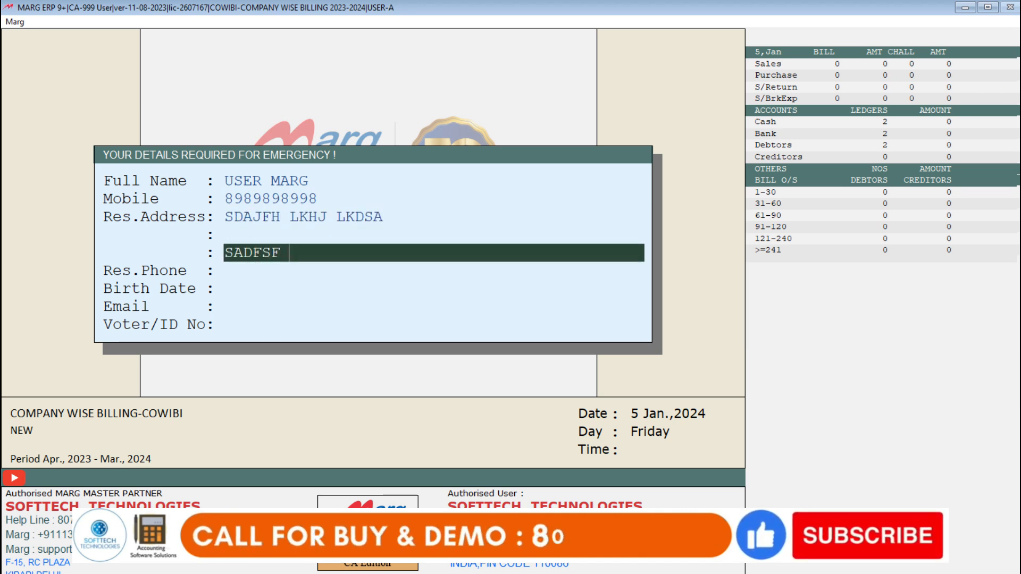
key("Return")
key("Return")
key("Return")
key("Return")
key("Return")
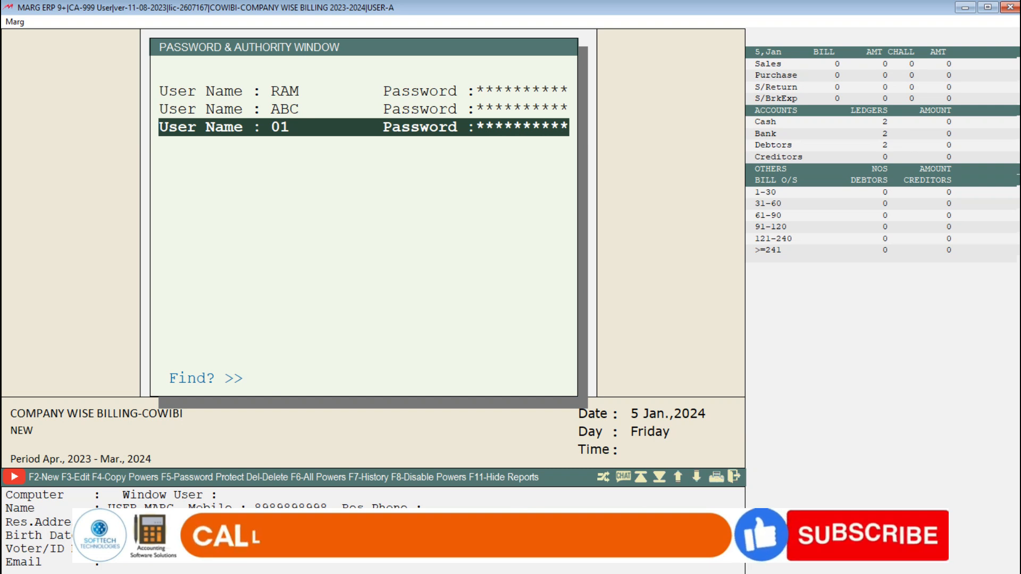
Step: Start another new user with User-ID 02 and enter the account password
key("F2")
type("02")
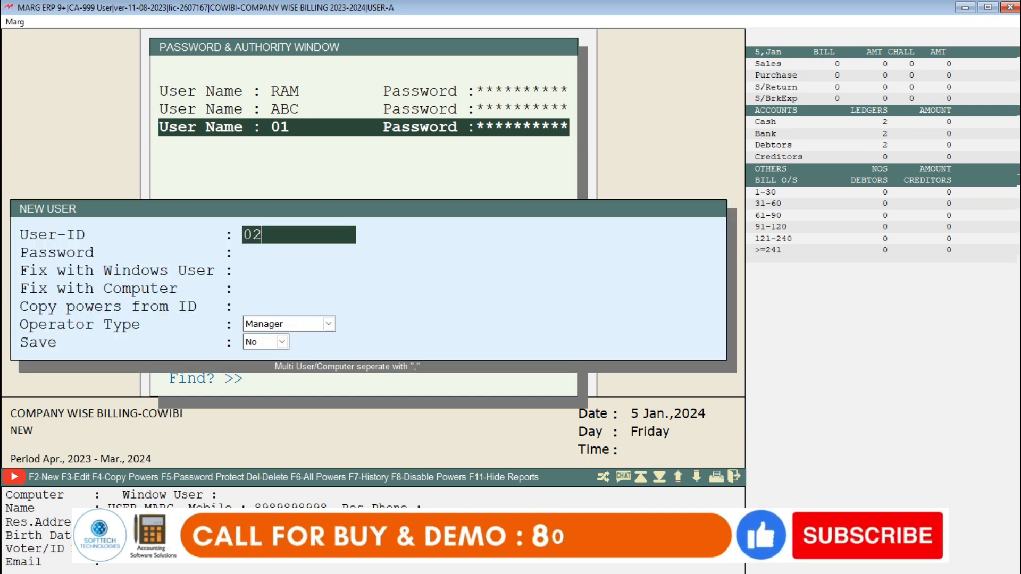
key("Return")
type("02")
key("Return")
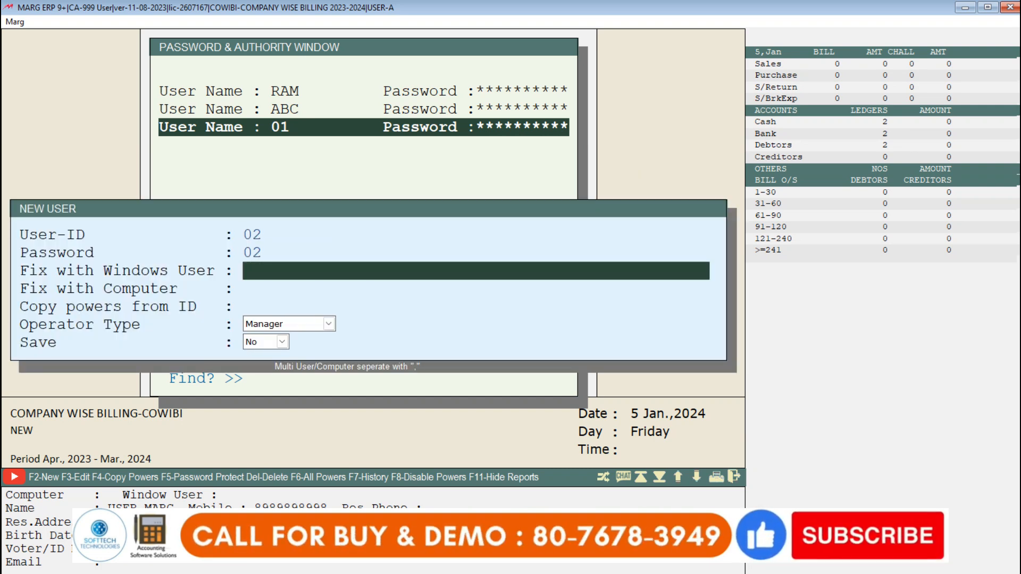
Step: Save user 02 as Manager with the default powers, leaving the remaining optional fields blank
key("Return")
key("Return")
key("Return")
key("Return")
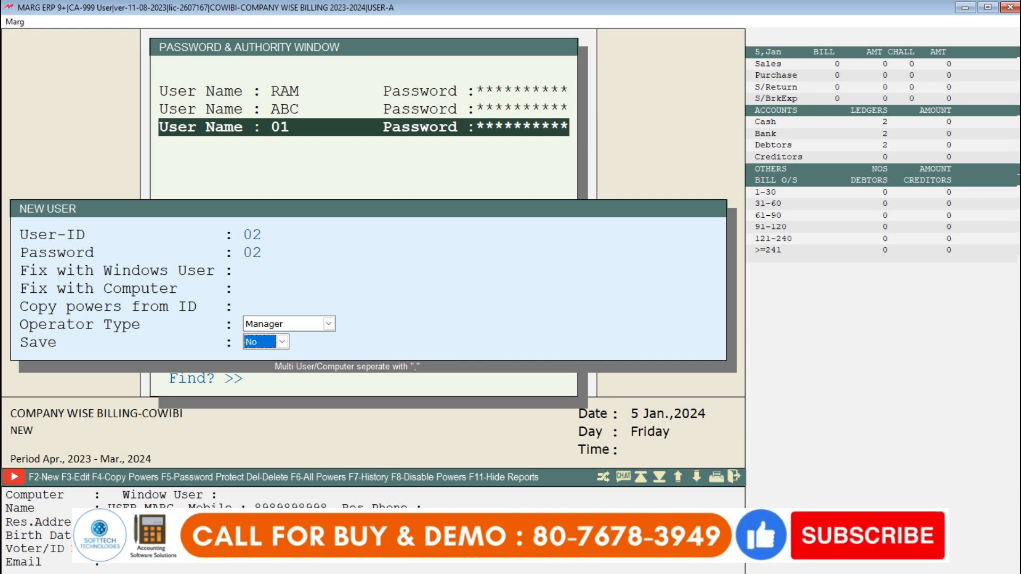
key("Return")
key("Escape")
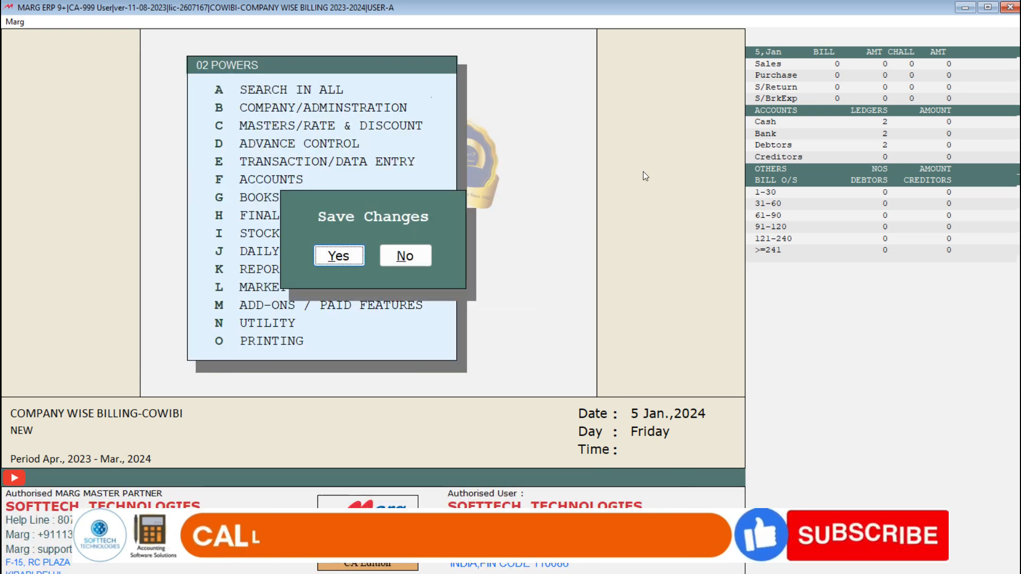
key("Return")
Step: Enter the full name and mobile number in the emergency details of user 02
type("USER MARG 2")
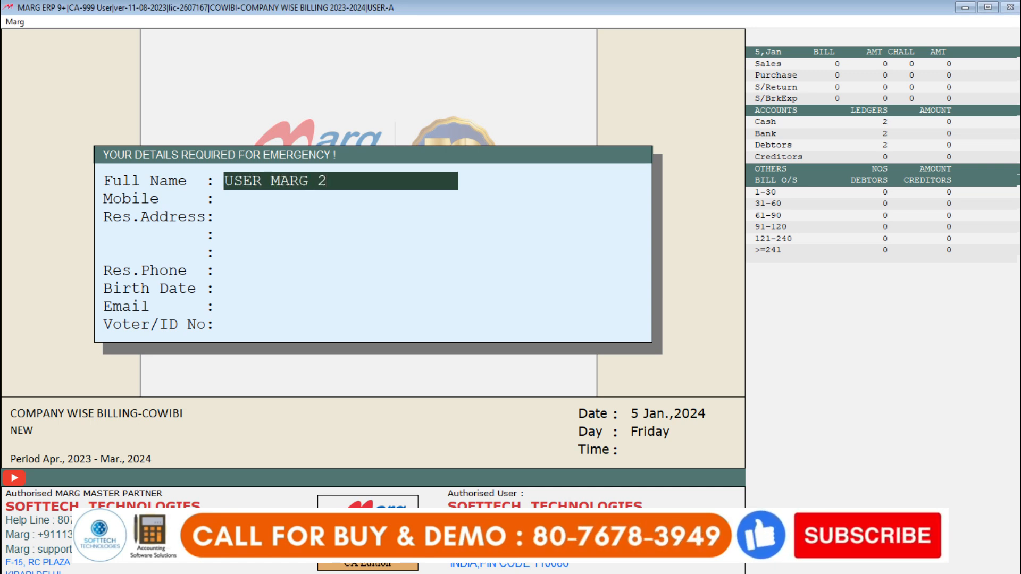
key("Return")
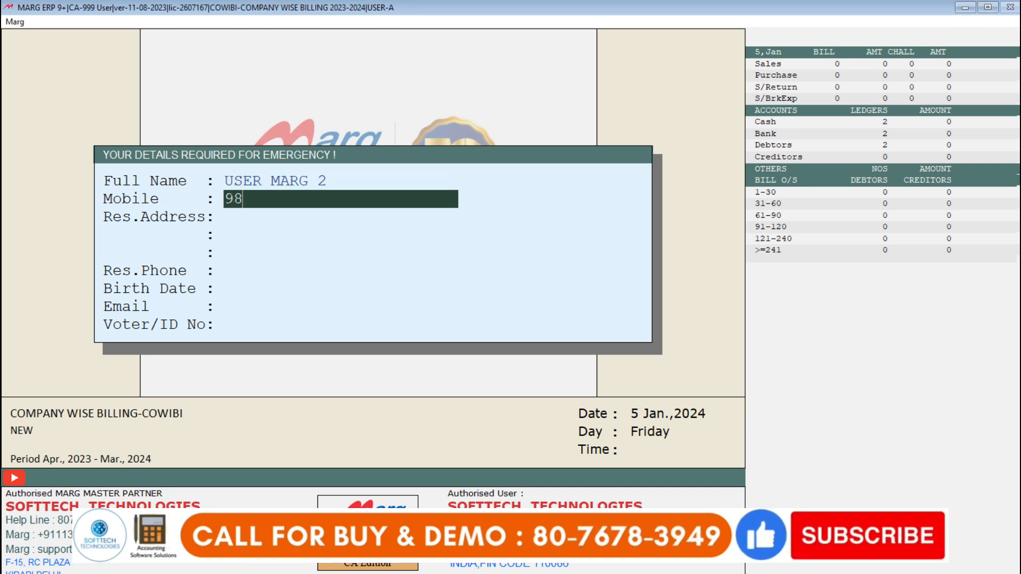
type("9898989898")
key("Return")
Step: Fill in the residential address for user 02, leave the remaining emergency details blank, and complete the form
type("DFSD VSDVSDFSDF")
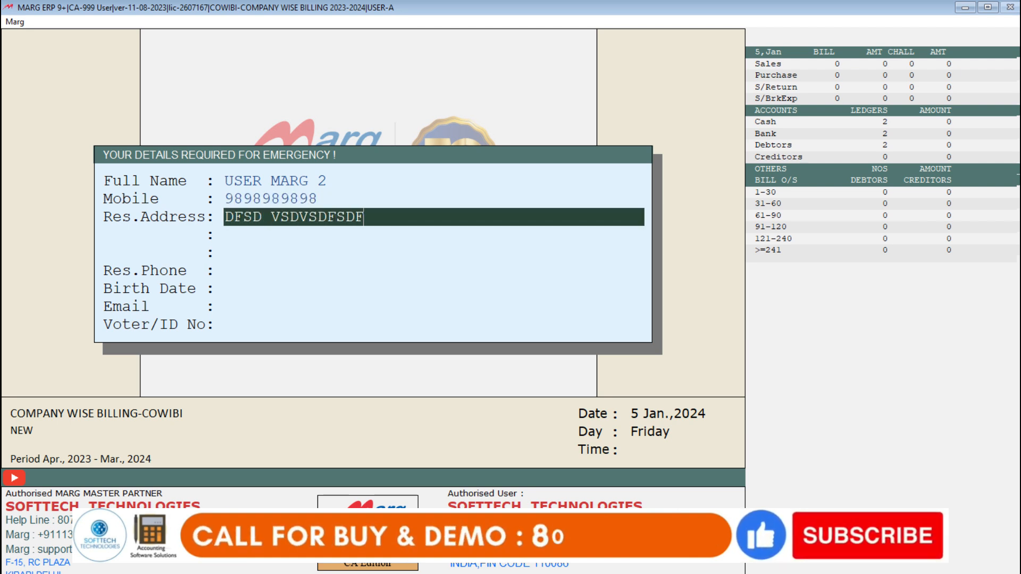
key("Return")
key("Return")
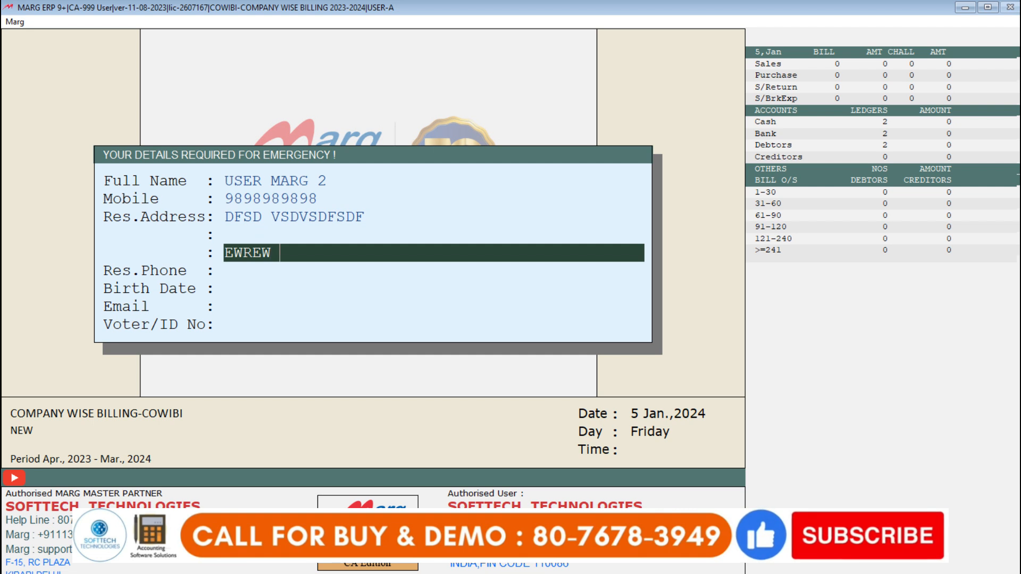
key("Return")
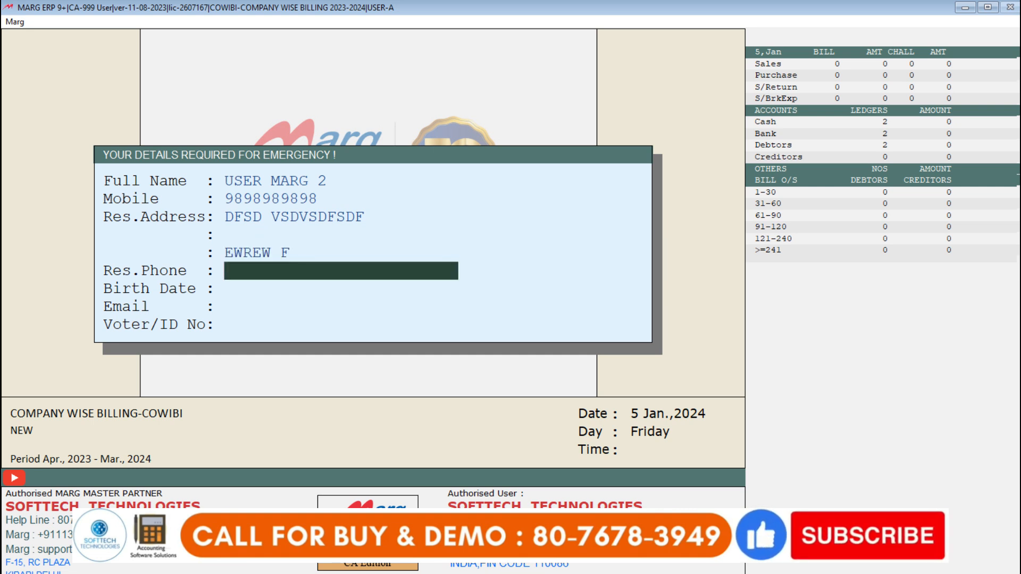
key("Return")
key("Return")
key("Return")
key("Return")
Step: Examine the supervisor and user entries in the Password & Authority window, and close the window
key("Up")
key("Up")
key("Up")
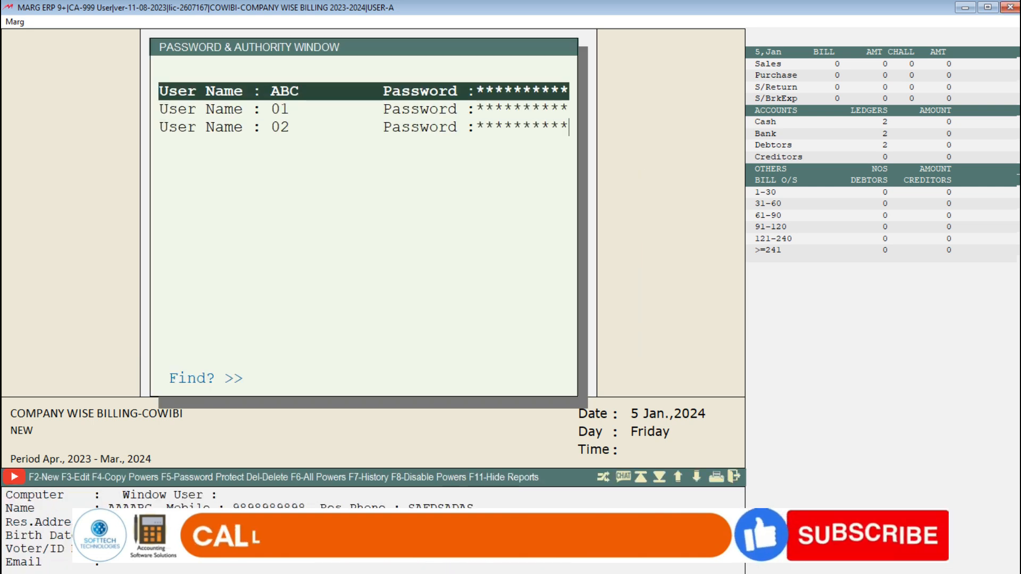
key("Down")
key("Down")
key("Down")
key("Up")
key("Down")
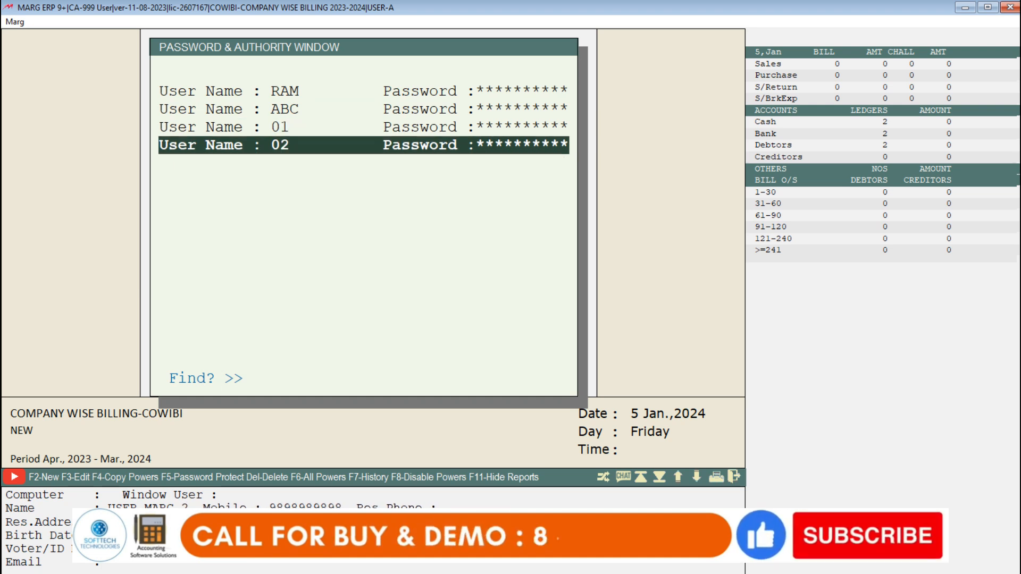
key("Up")
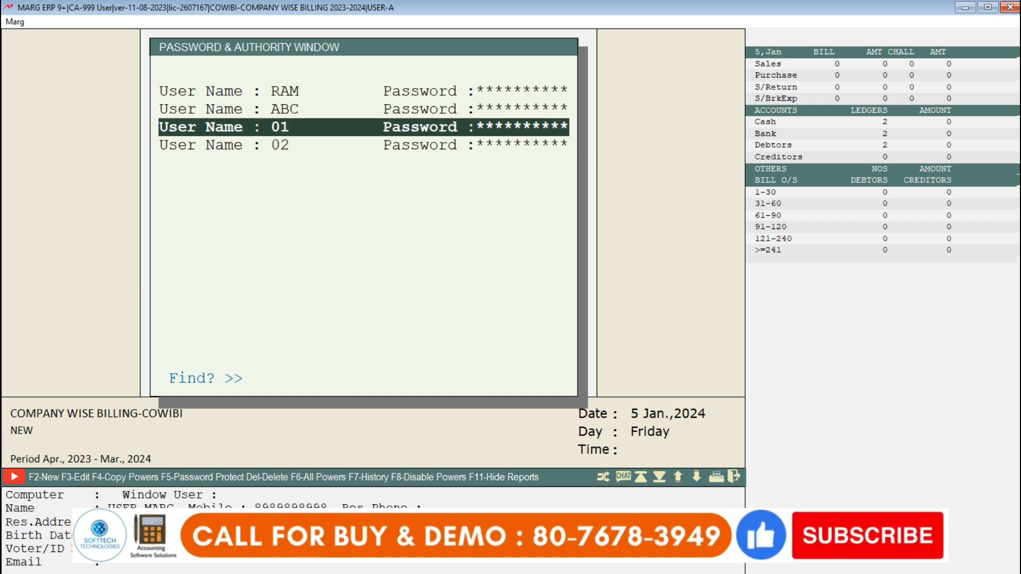
key("Up")
key("Up")
key("Up")
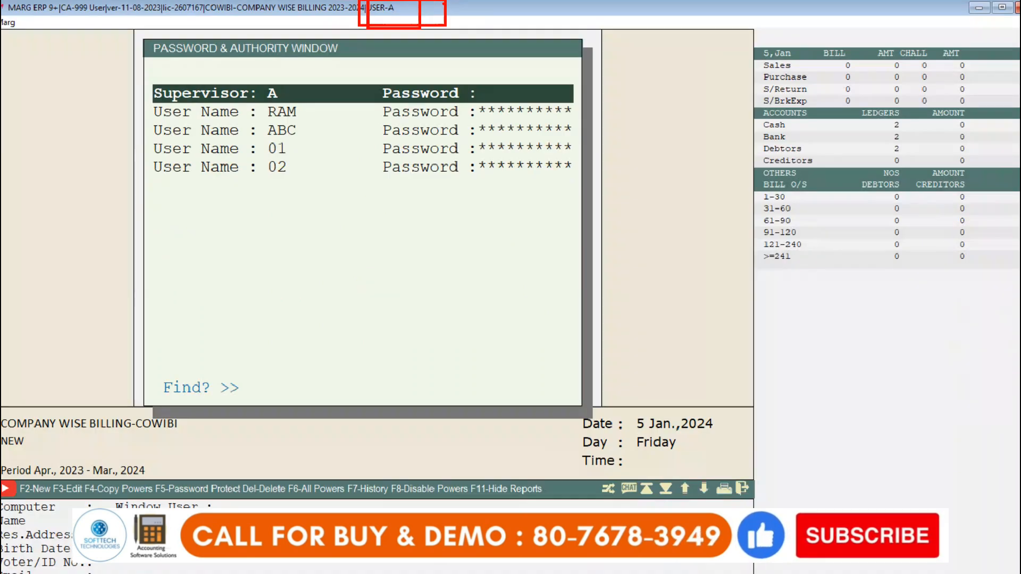
left_click(150, 259)
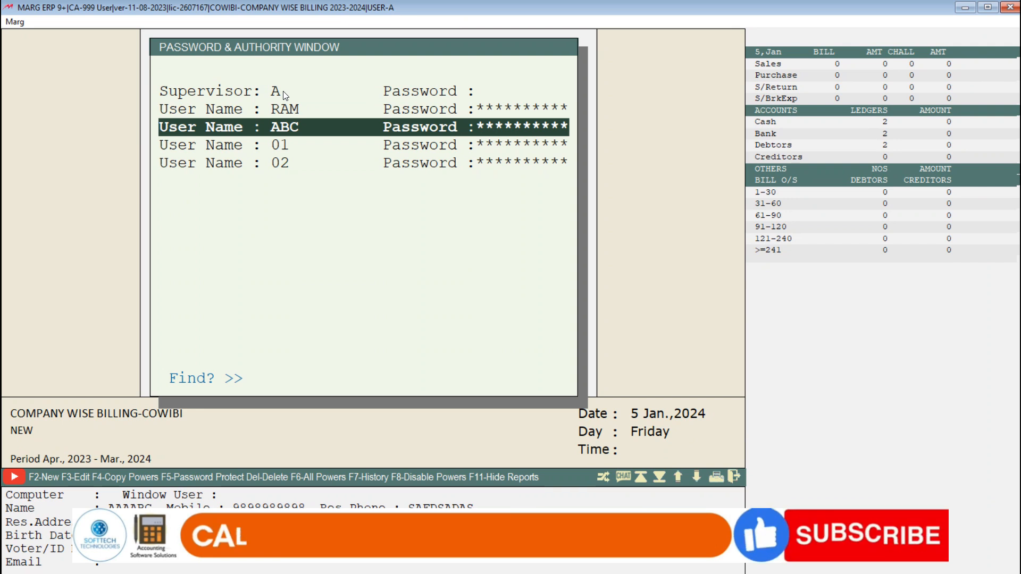
key("Up")
key("Up")
key("Down")
key("Down")
key("Down")
key("Down")
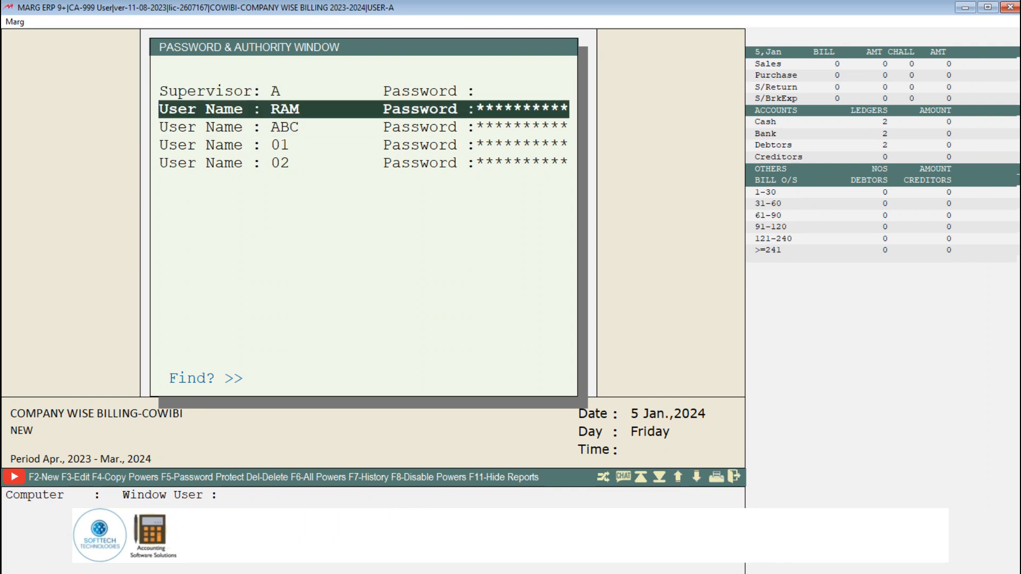
key("Escape")
key("Right")
key("Return")
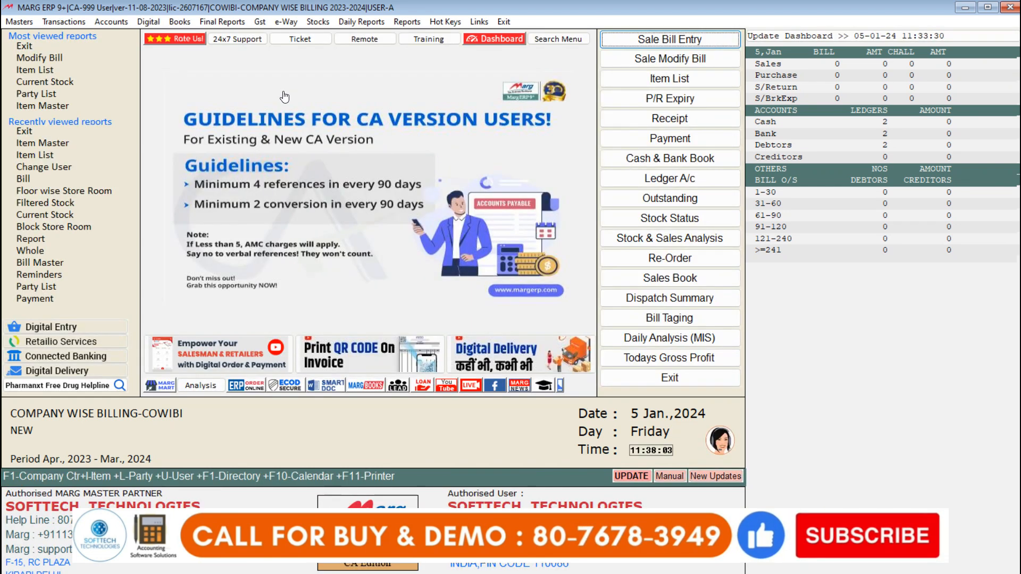
Step: Open the Item Master and check which company each of the items belongs to, and close the list
left_click(19, 21)
mouse_move(112, 61)
left_click(194, 62)
key("Down")
key("Up")
key("Down")
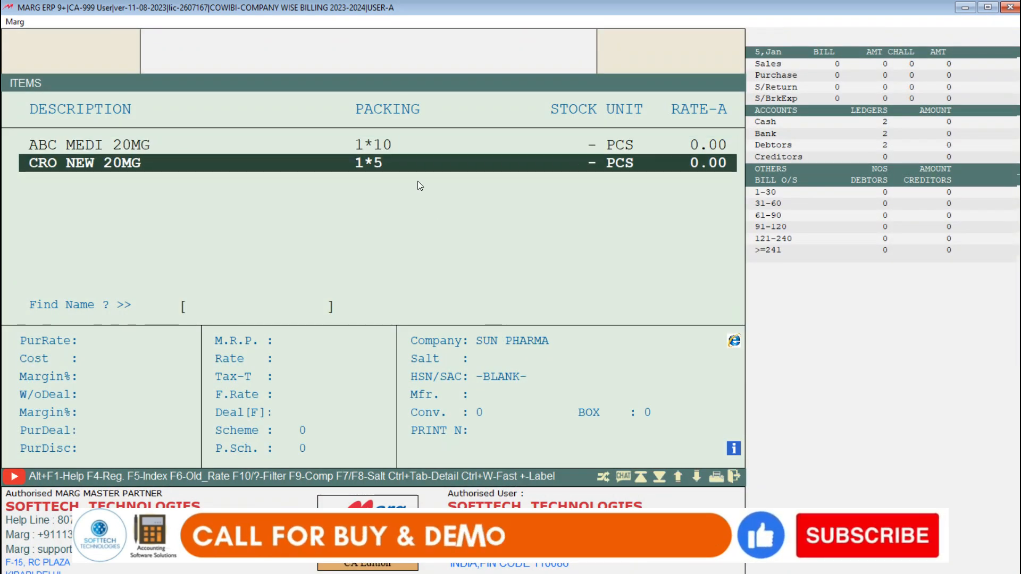
key("Up")
key("Down")
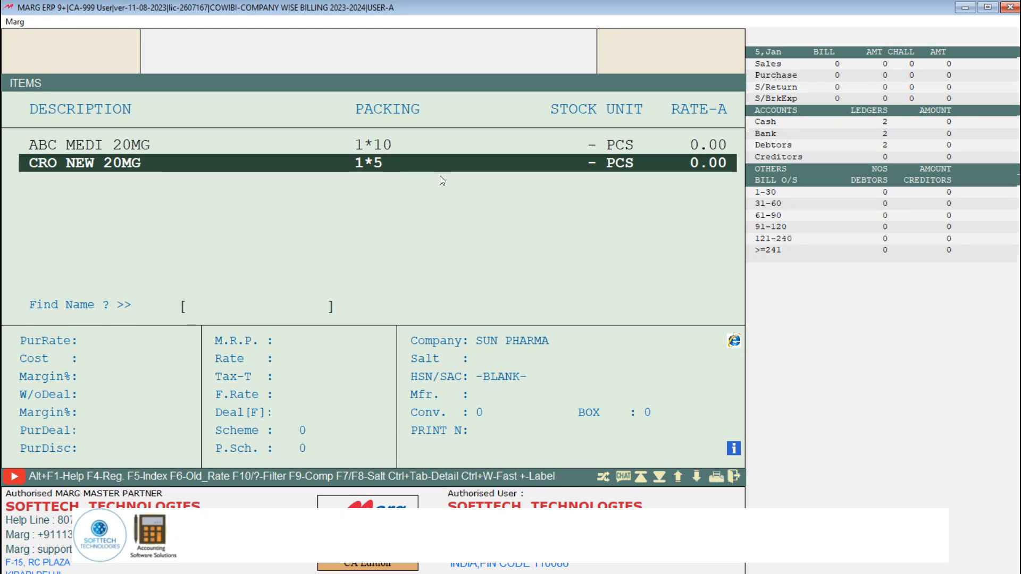
key("Escape")
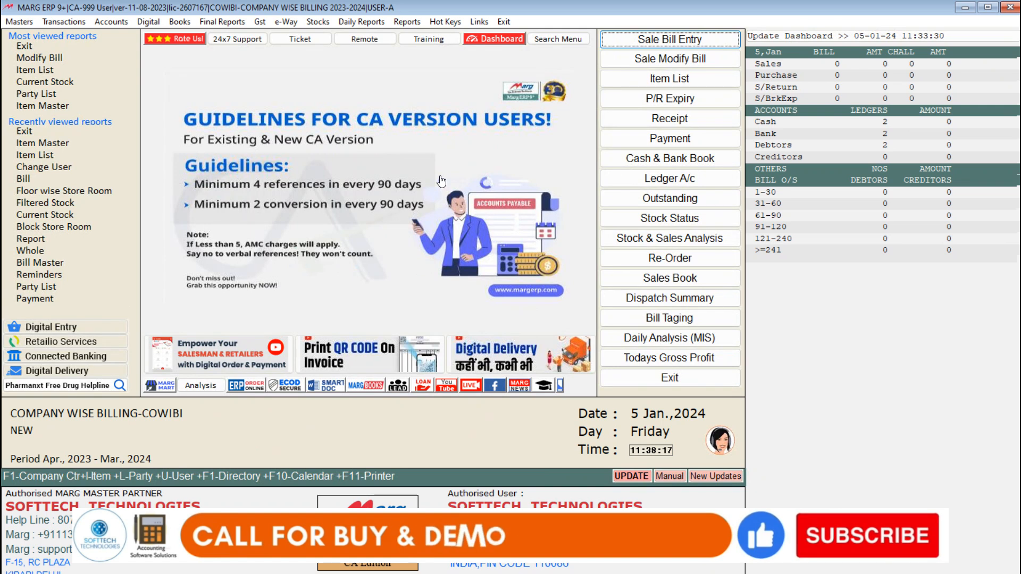
Step: Open the Floor wise Store Room settings of the Inventory Master and set Floor 1 from 1 to 1
left_click(28, 24)
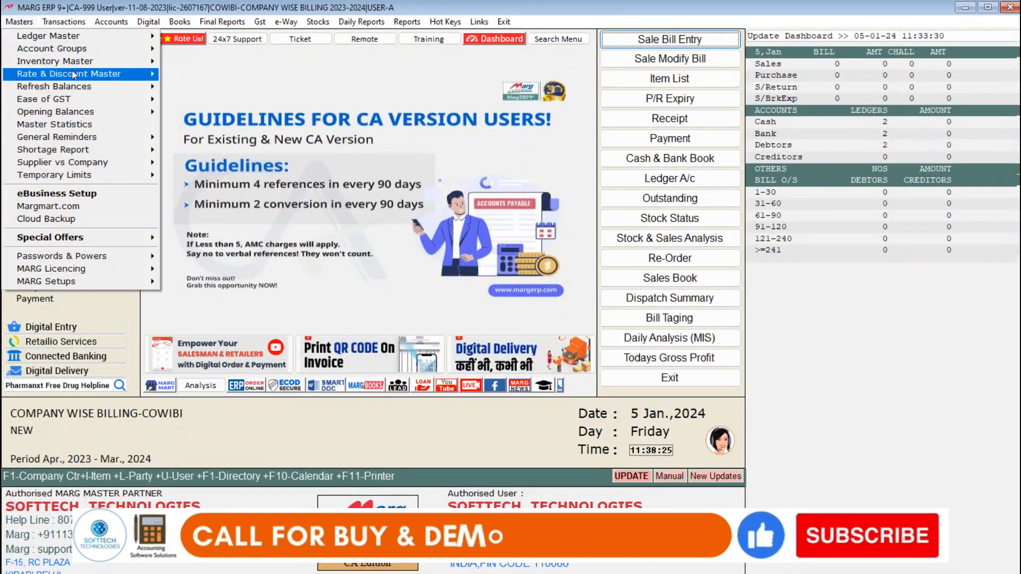
mouse_move(96, 62)
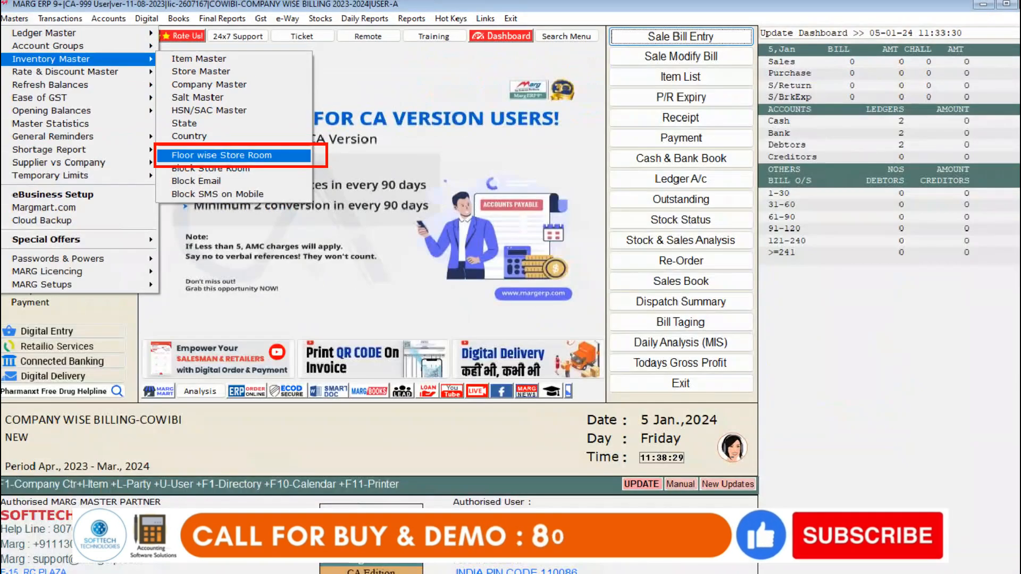
left_click(239, 152)
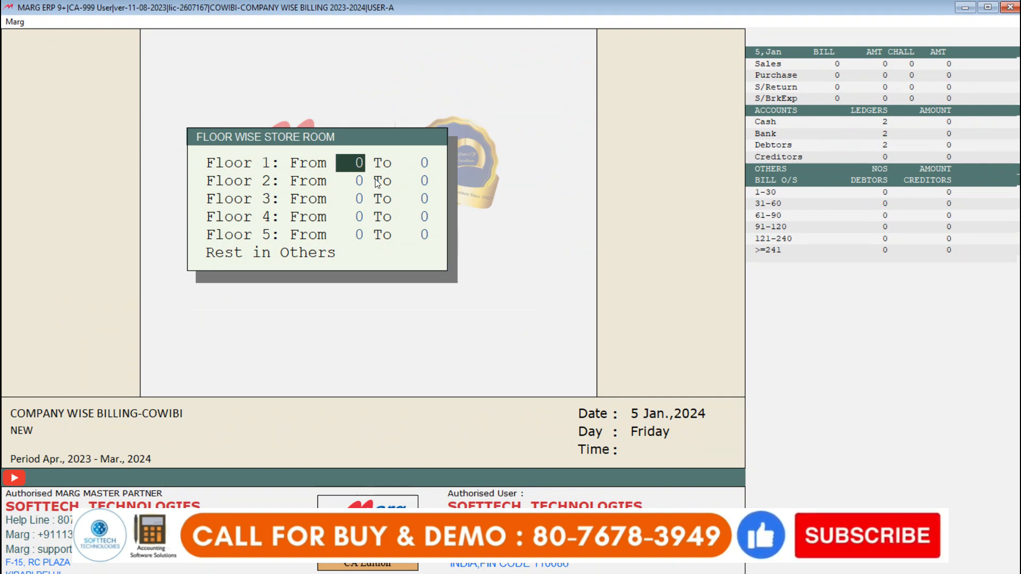
type("1")
key("Return")
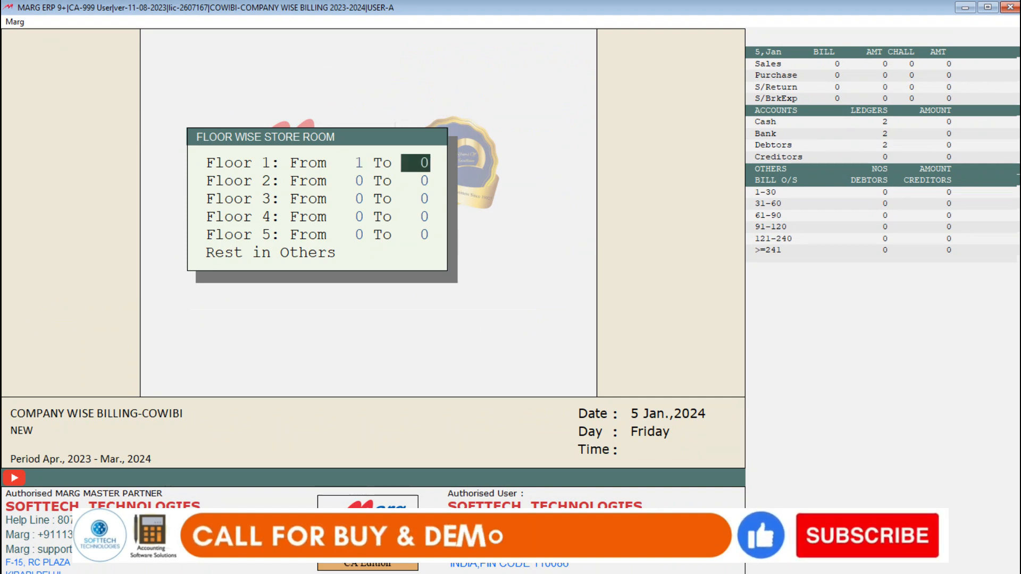
type("1")
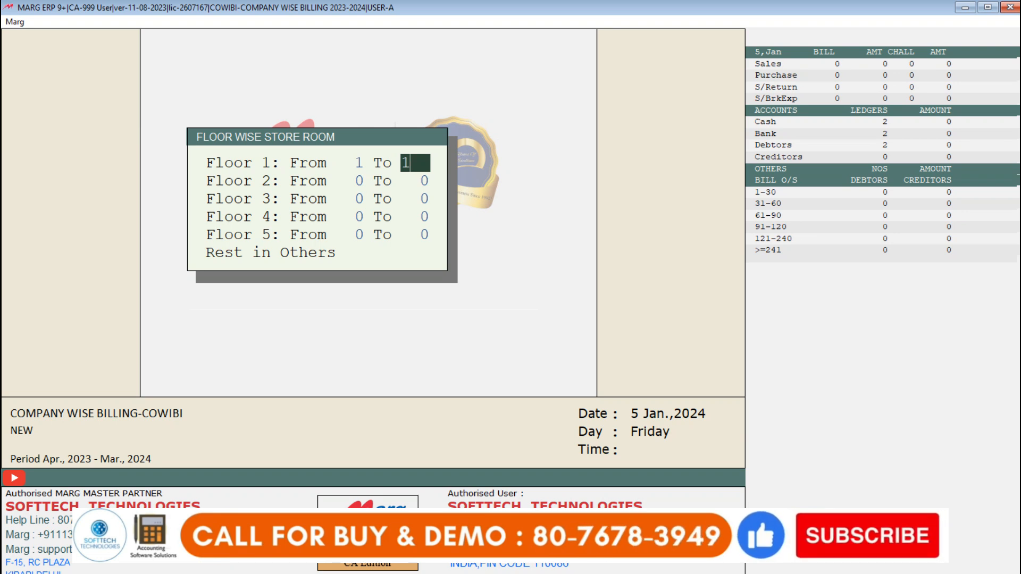
key("Return")
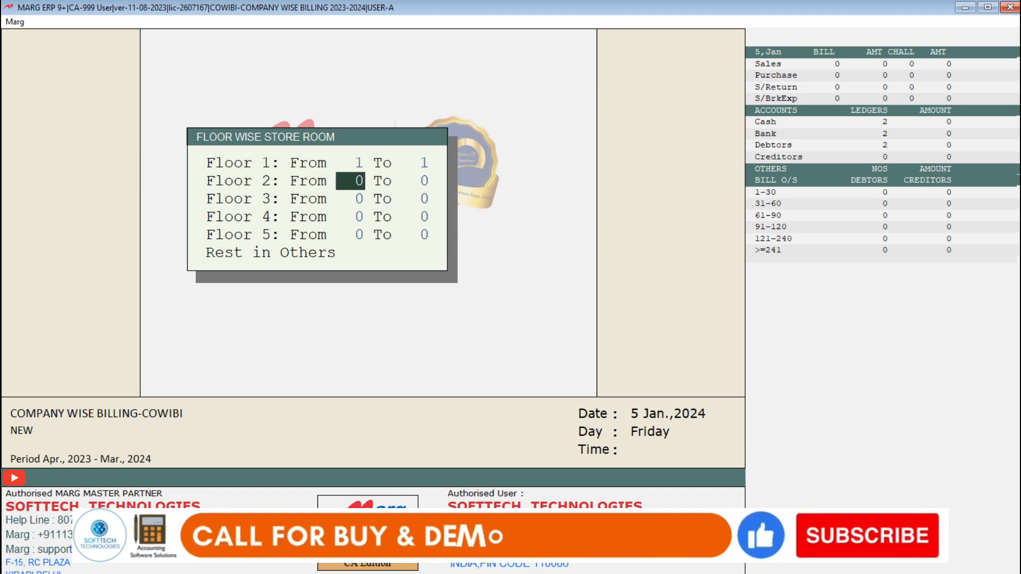
Step: Set Floor 2 from 2 to 2, leave Floors 3 to 5 at 0, and complete the floor wise store room settings
key("Up")
key("Up")
key("Return")
key("Return")
type("2")
key("Return")
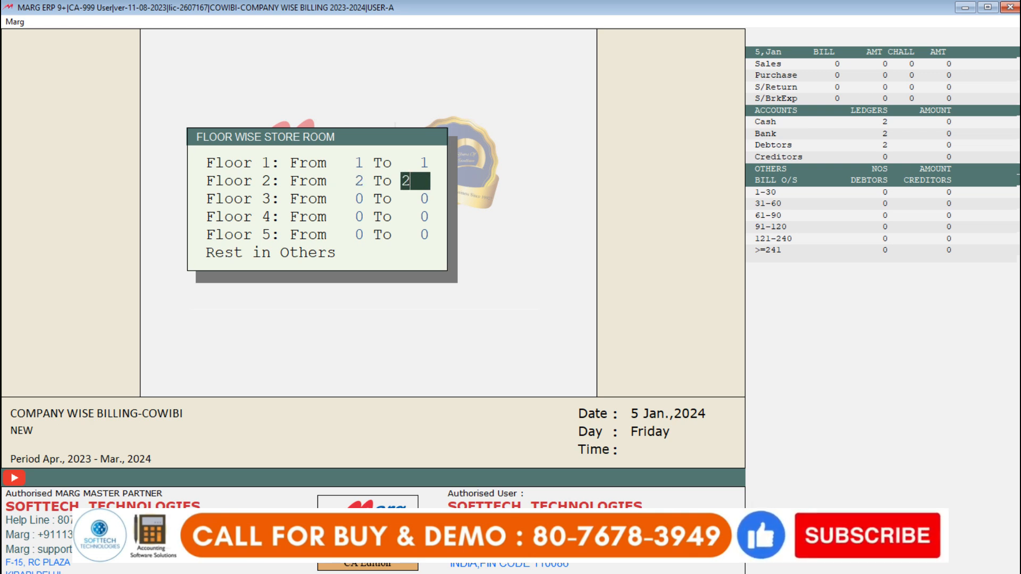
type("2")
key("Return")
key("Return")
key("Return")
key("Return")
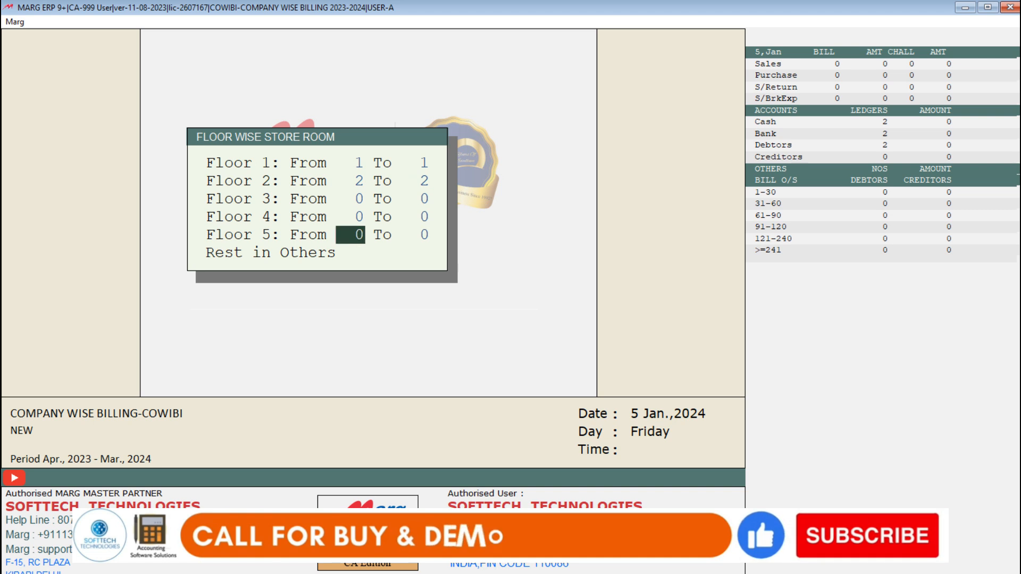
key("Return")
key("Return")
key("Return")
key("Return")
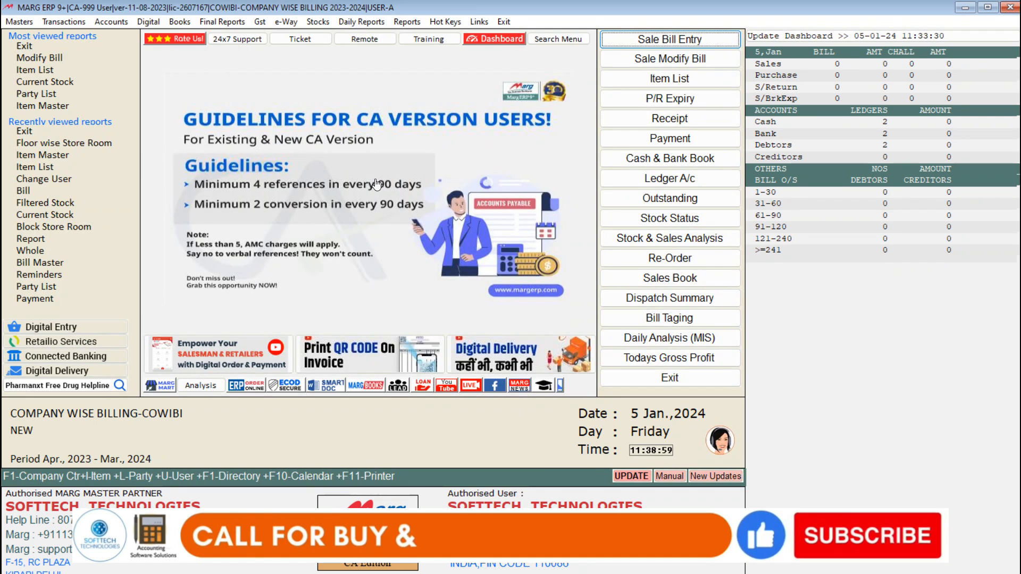
Step: Open the company CIPLA for modification in the Company Master and set its Store Room No. to 1
key("alt+m")
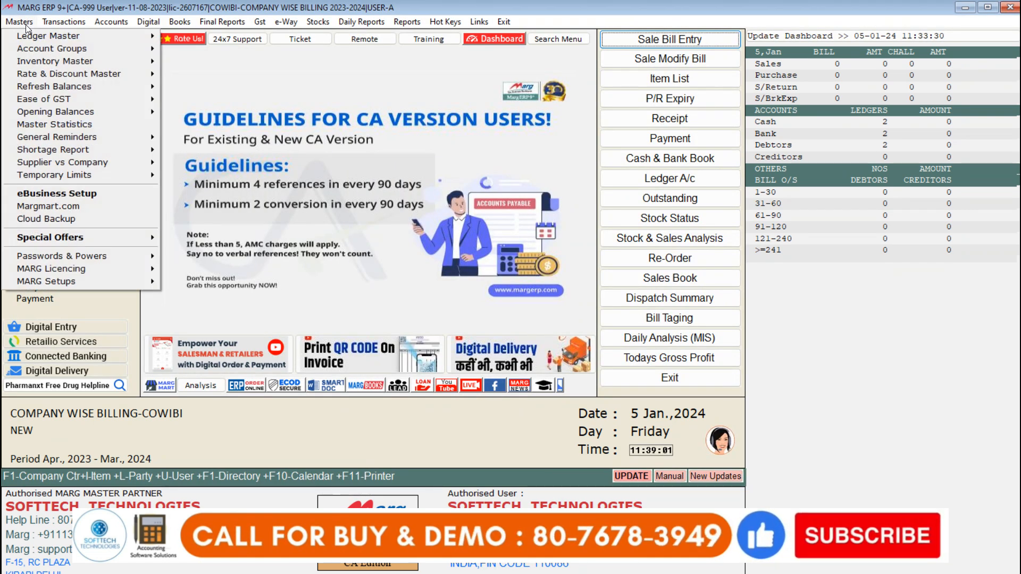
mouse_move(143, 59)
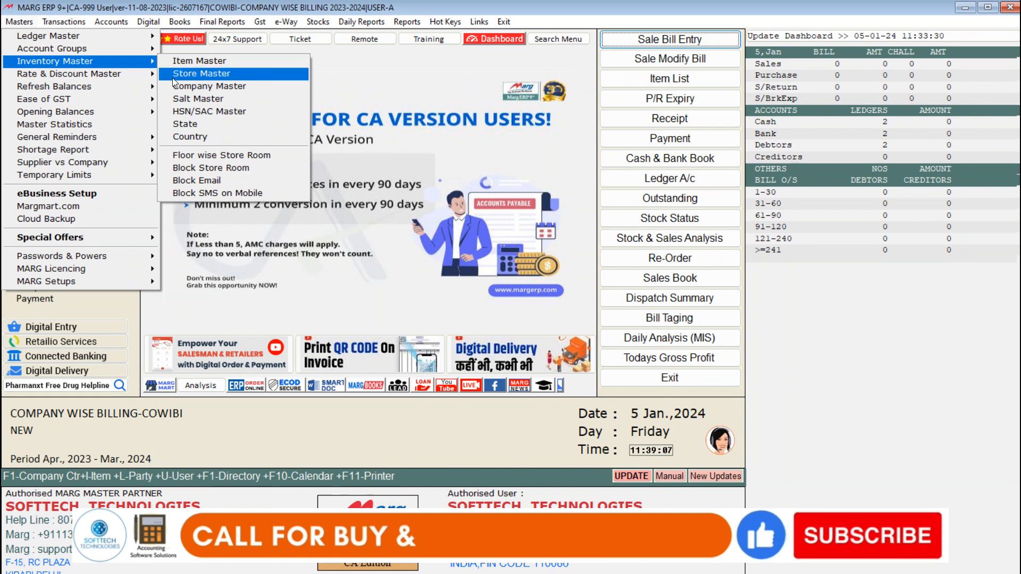
left_click(215, 89)
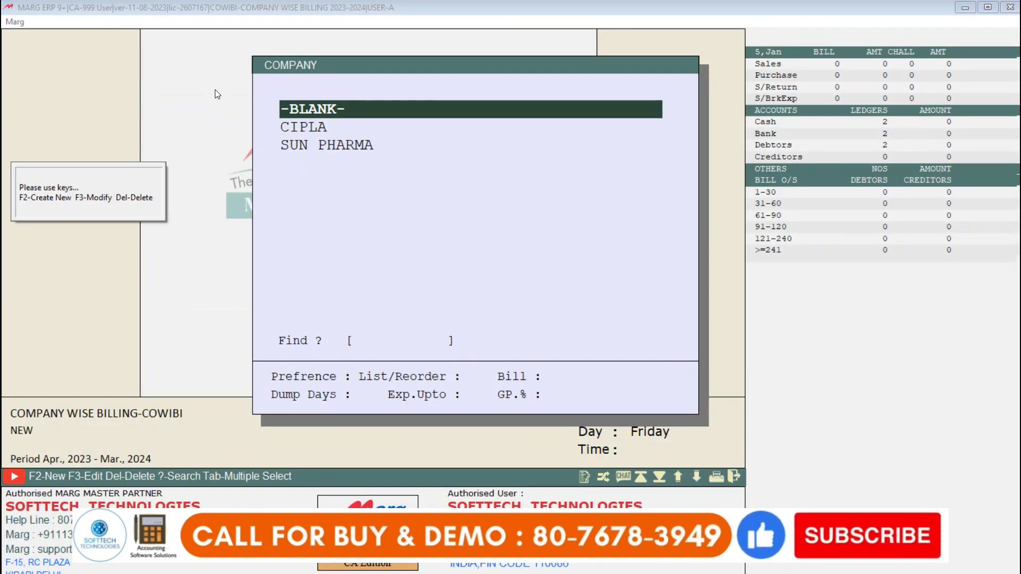
key("Down")
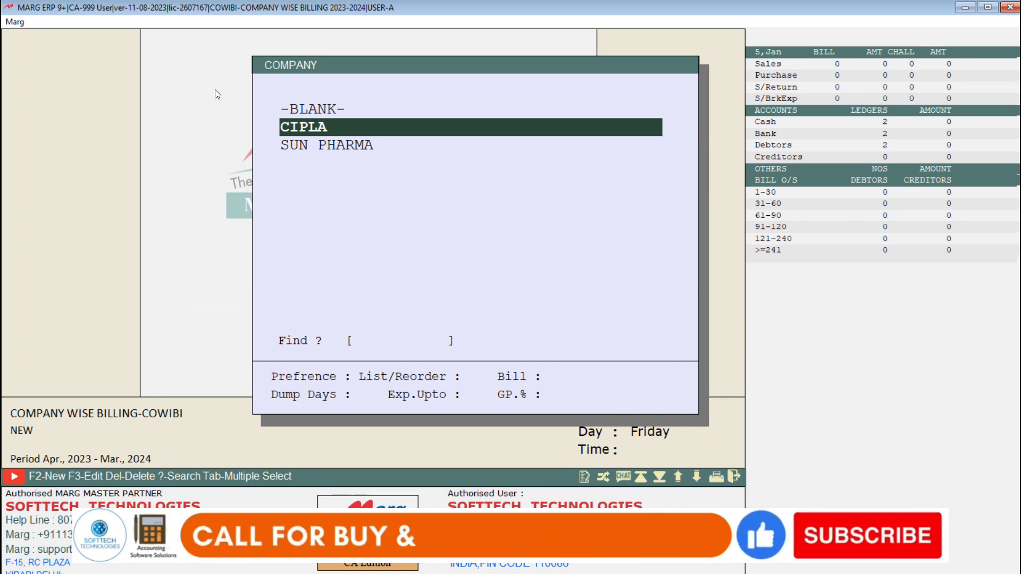
key("Return")
key("Return")
key("Return")
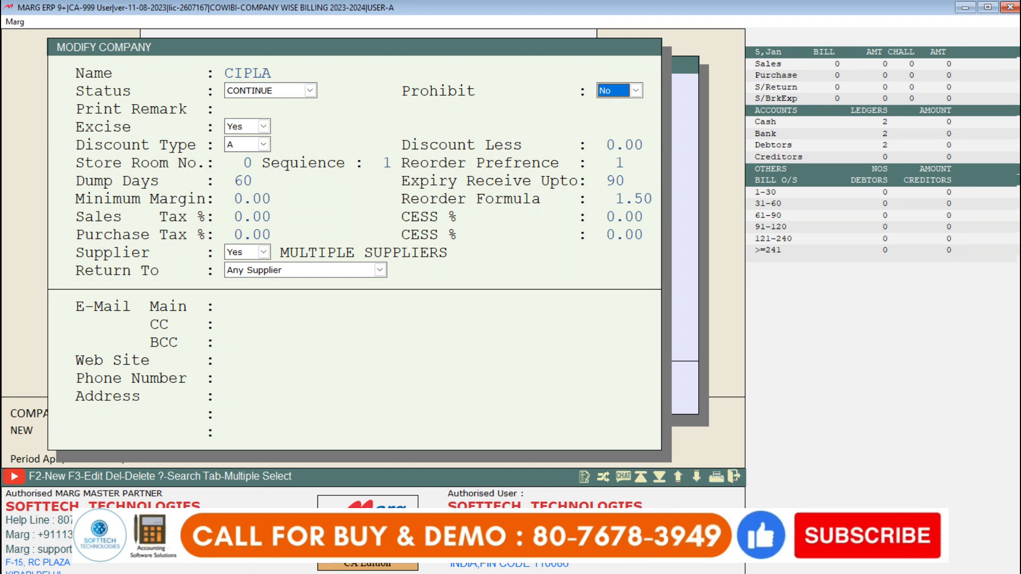
key("Return")
key("Return")
key("Return")
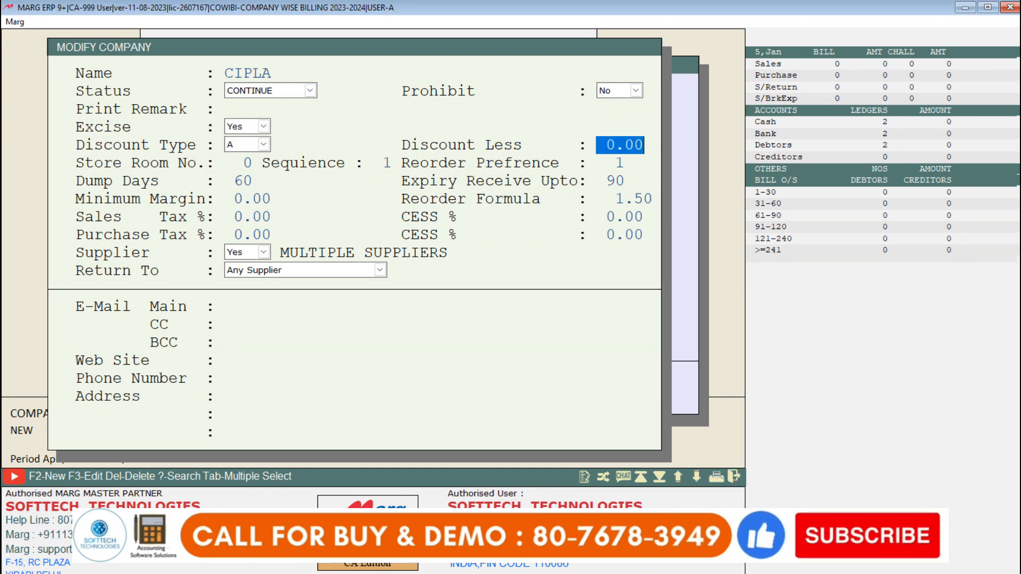
key("Return")
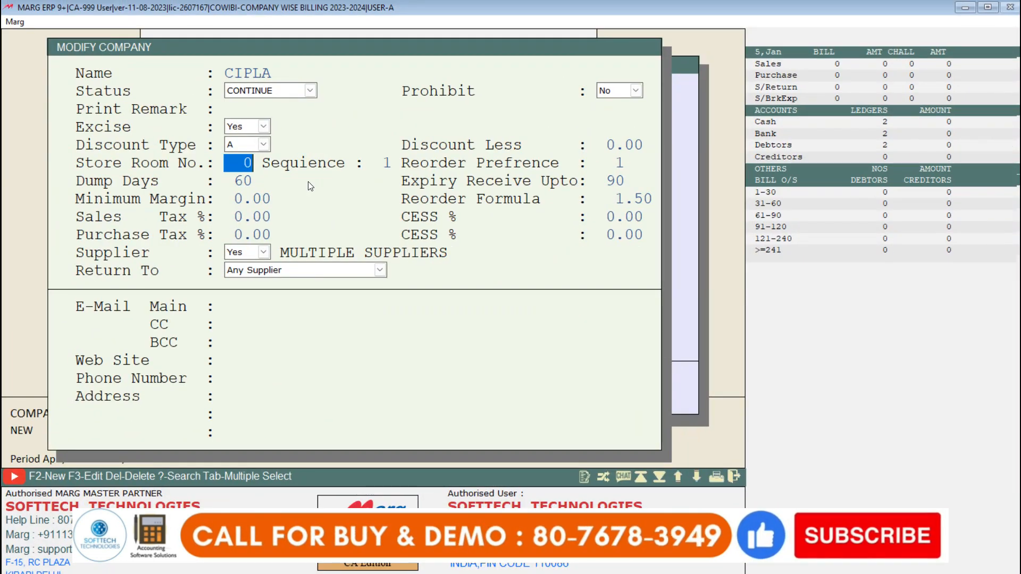
key("Return")
key("Return")
key("Return")
key("Return")
key("Return")
key("Return")
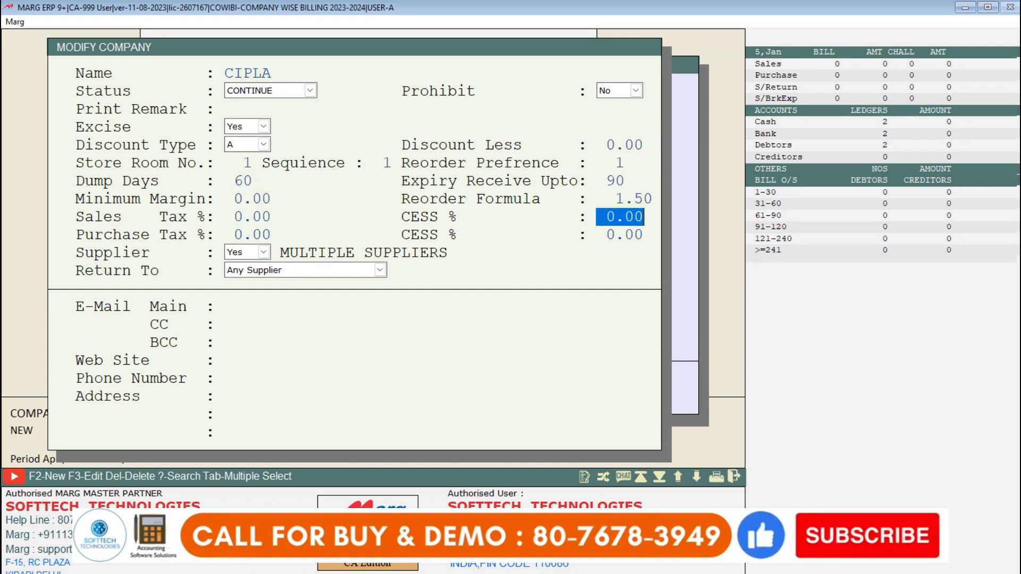
Step: Keep the remaining tax, supplier and contact details of CIPLA as they are and save the company
key("Return")
key("Return")
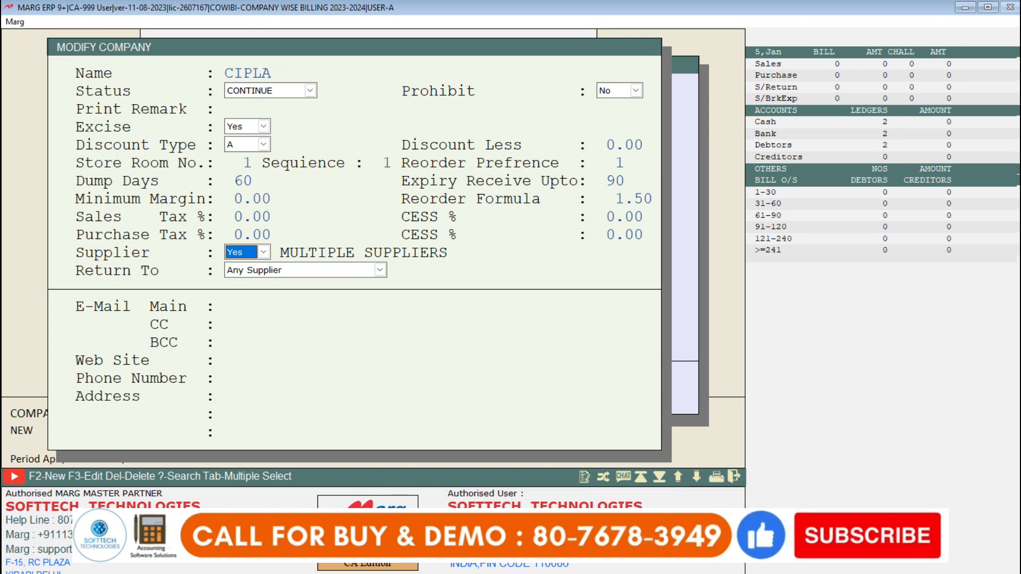
key("Return")
key("Return")
key("Return")
key("Return")
key("Return")
key("Return")
key("Return")
key("Return")
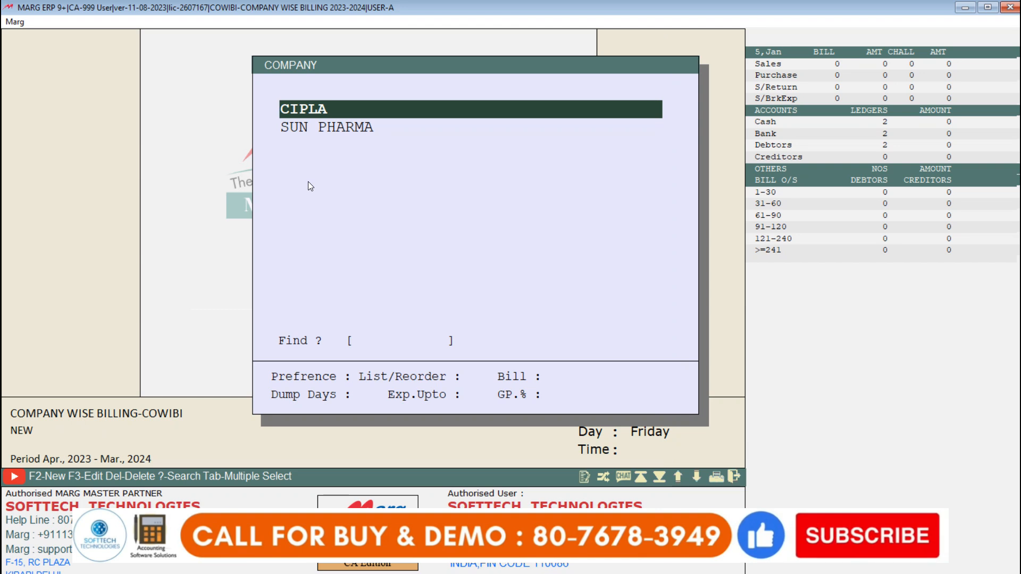
Step: Open the company SUN PHARMA for modification and set its Store Room No. to 2
key("Down")
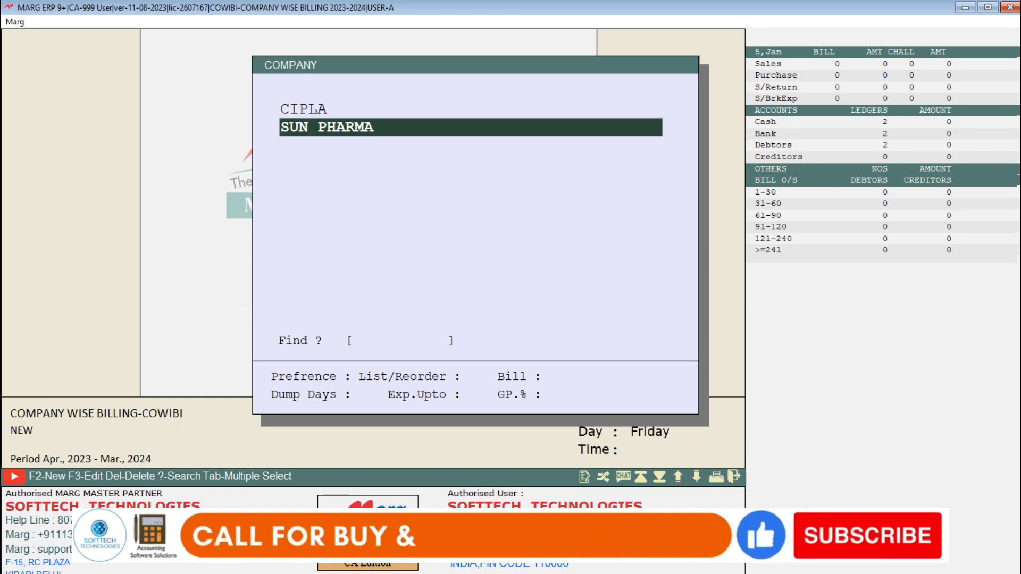
key("Return")
key("Return")
key("Return")
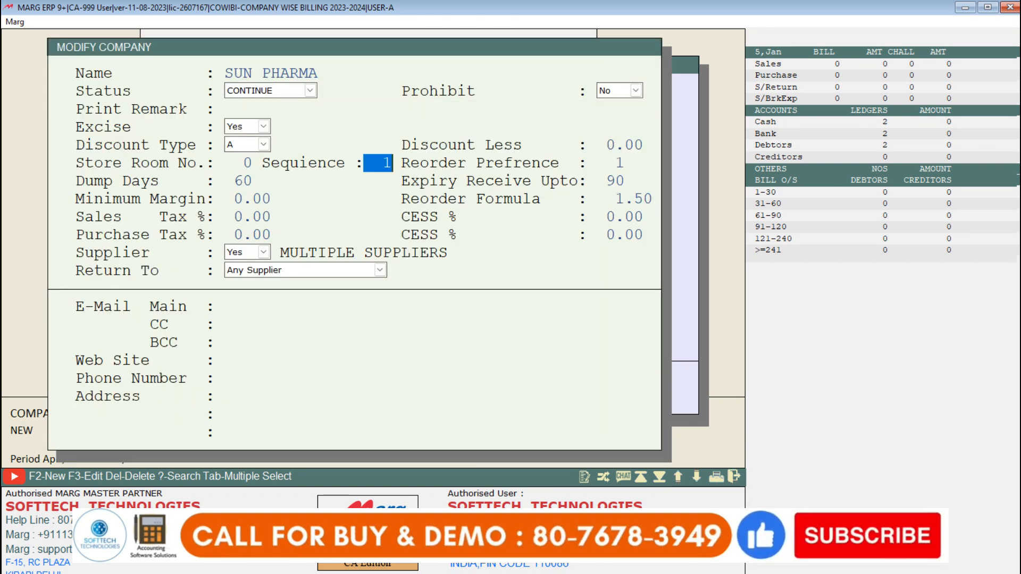
key("Return")
key("Return")
Step: Keep the remaining details of SUN PHARMA as they are, save the company and leave the company list
key("Return")
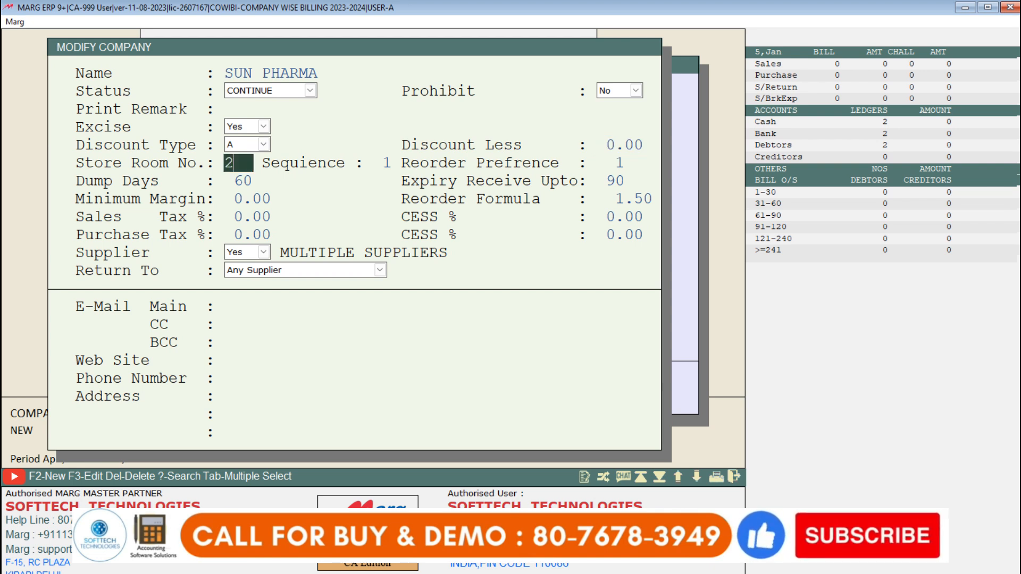
key("Return")
key("Return")
key("Return")
key("Return")
key("Return")
key("Return")
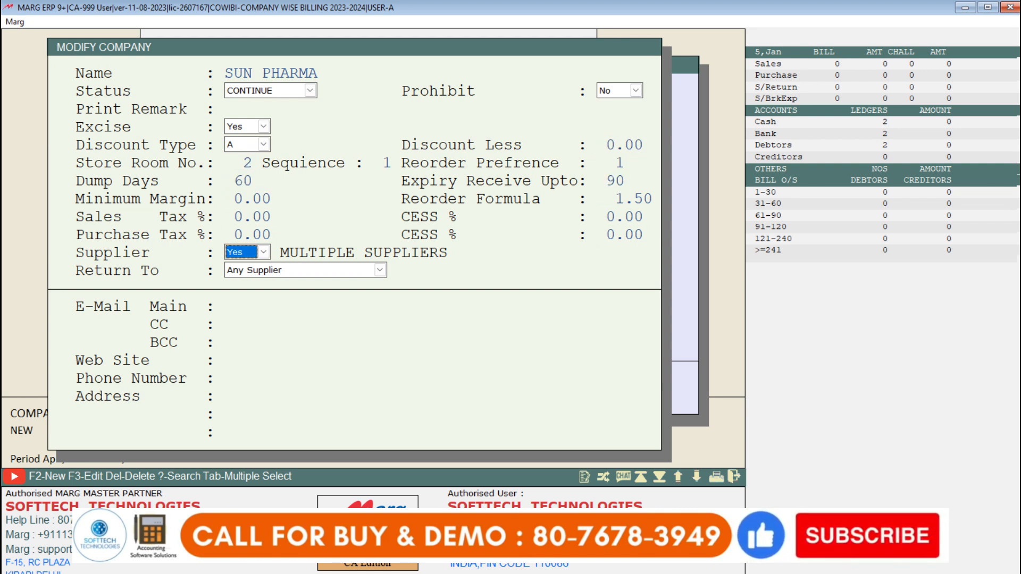
key("Return")
key("Return")
key("Return")
key("Return")
key("Return")
key("Return")
key("Return")
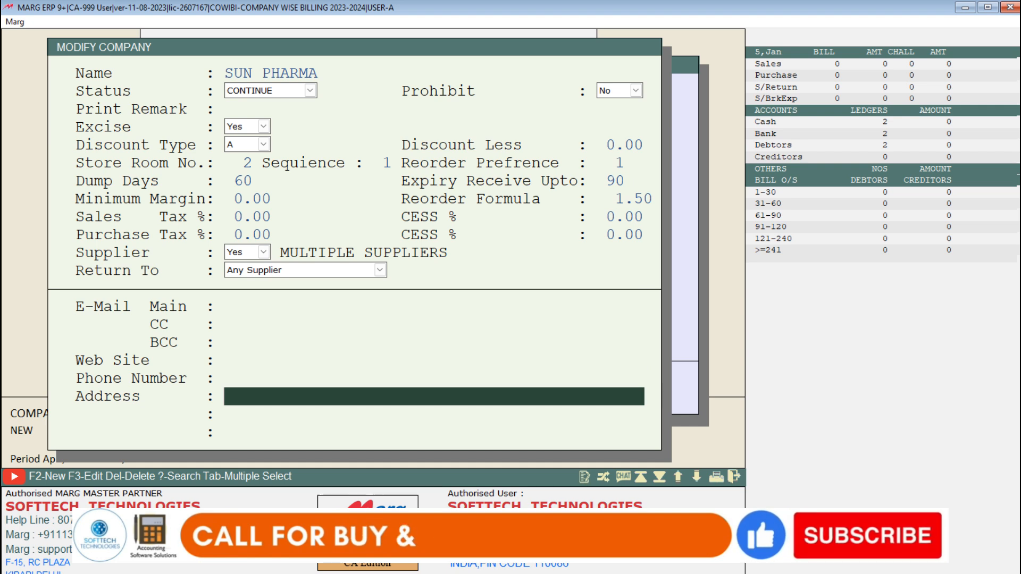
key("Return")
key("Return")
Step: Start a sale bill for the ledger ADD.DUTY 4%, check which company each listed item belongs to, and leave the bill without saving
key("Return")
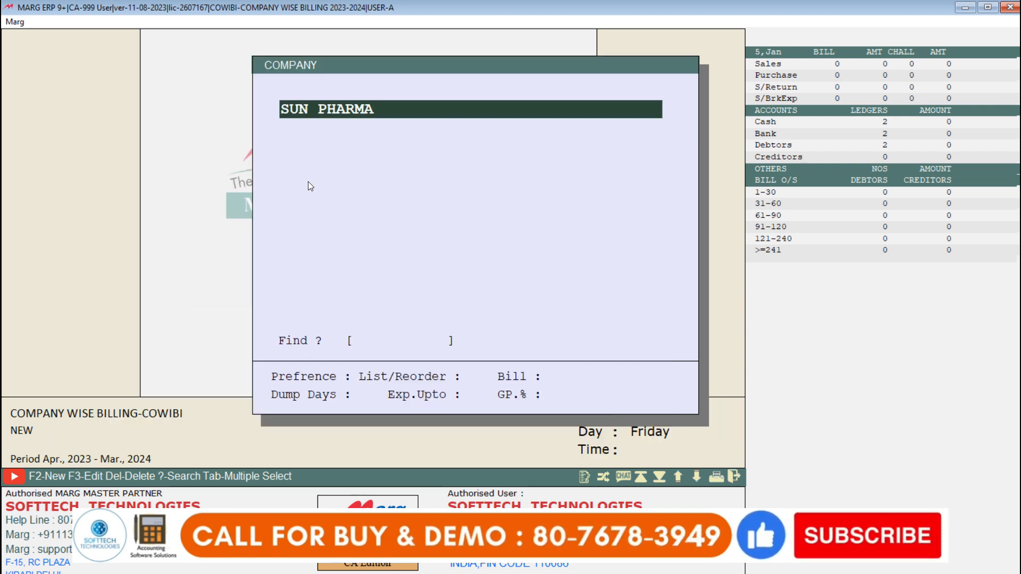
key("Escape")
key("Return")
key("Return")
key("Return")
key("Return")
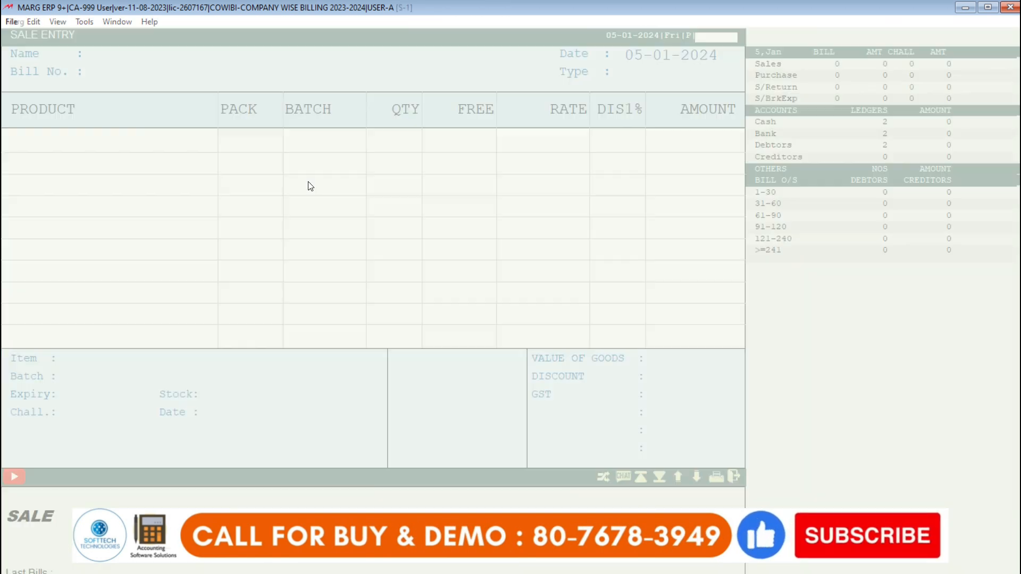
key("Return")
key("Down")
key("Up")
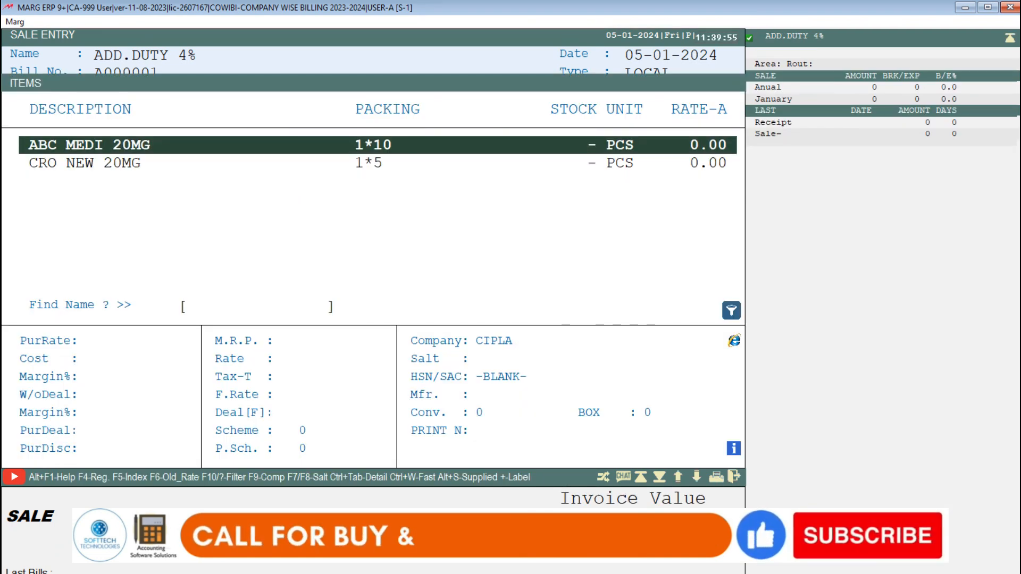
key("Down")
key("Up")
key("Down")
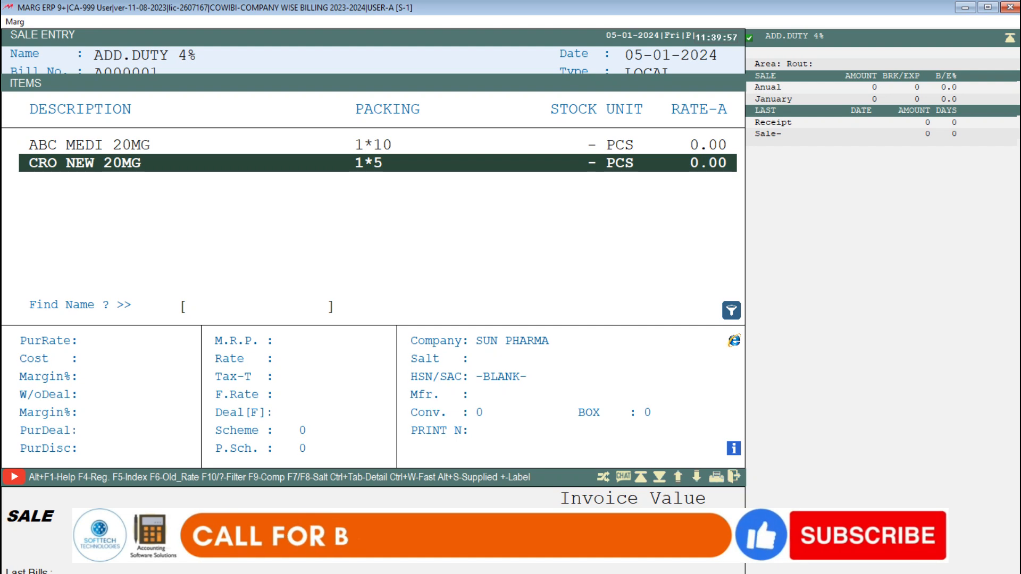
key("Escape")
key("Escape")
key("Escape")
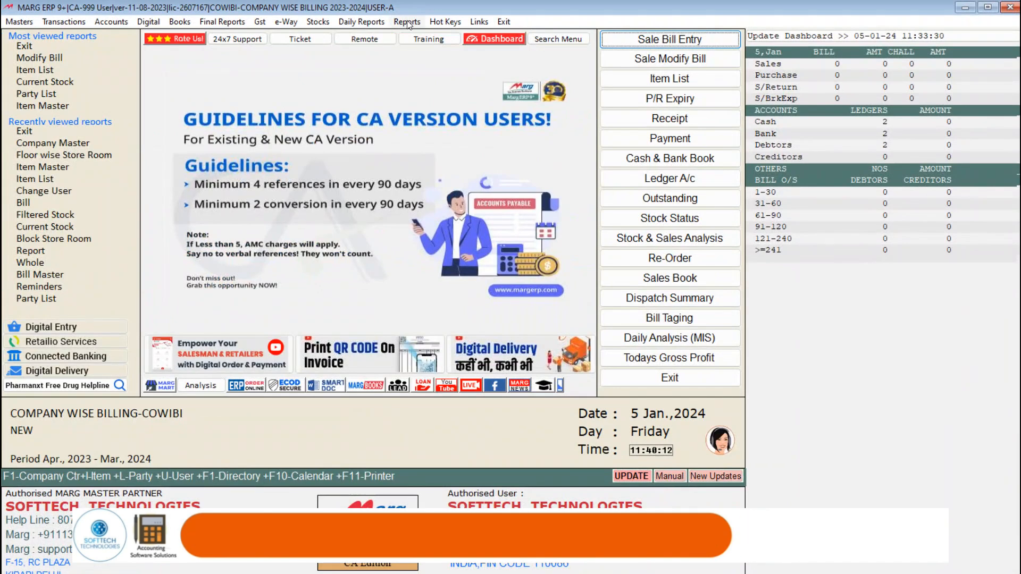
Step: Open the Masters/Rate & Discount powers of user 01 through Change Operator Powers
left_click(423, 43)
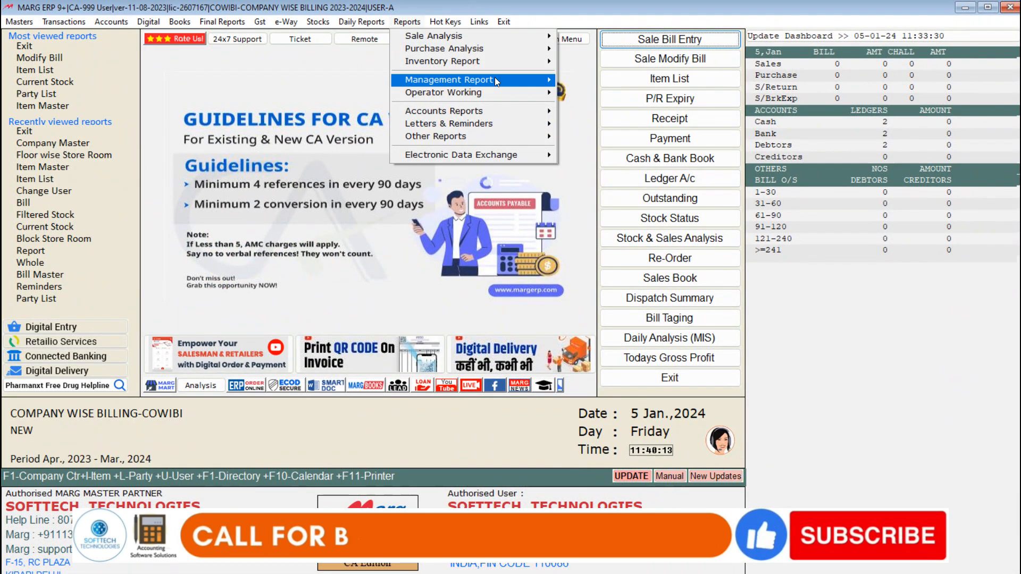
mouse_move(495, 78)
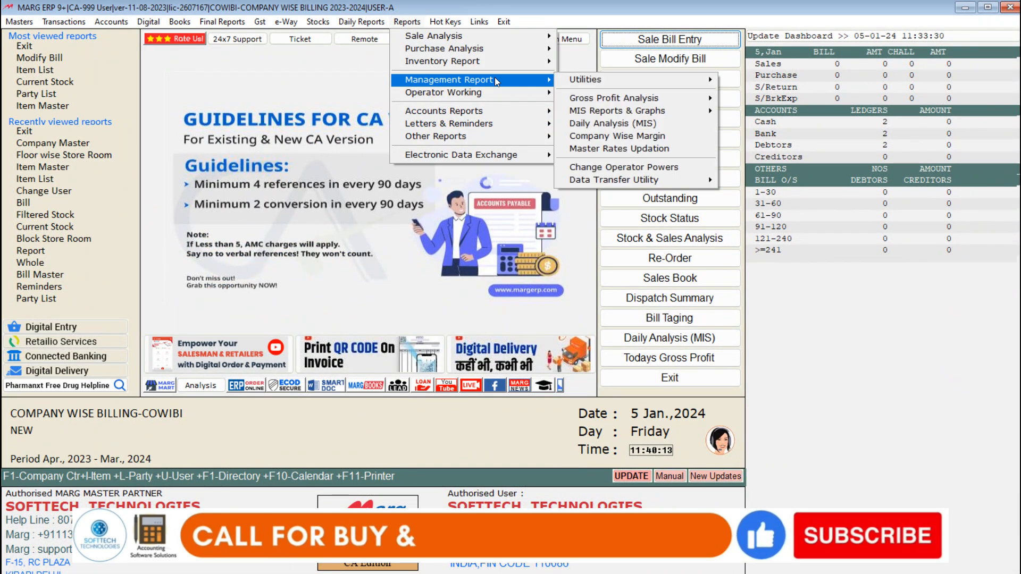
left_click(624, 167)
left_click(569, 151)
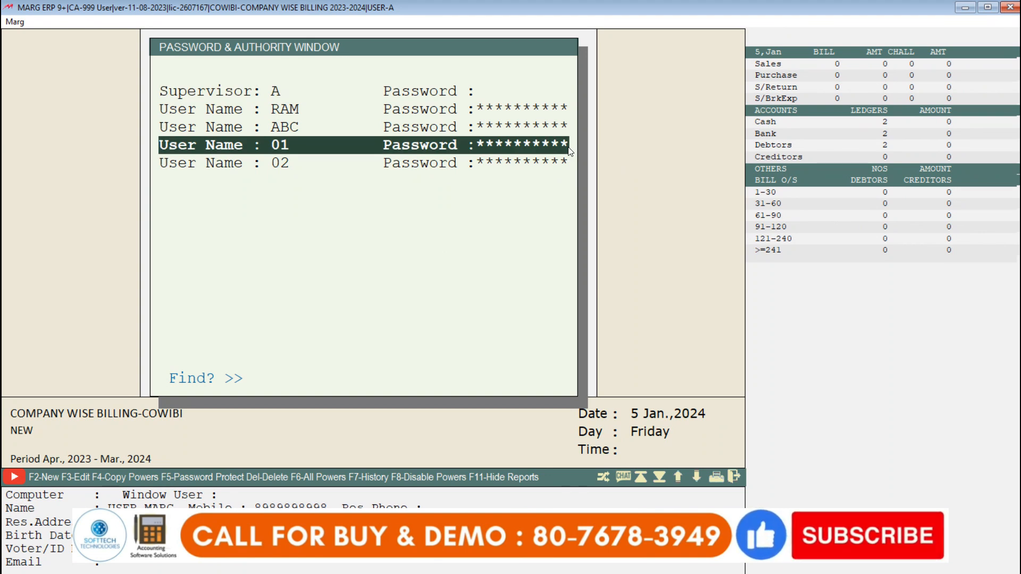
key("Return")
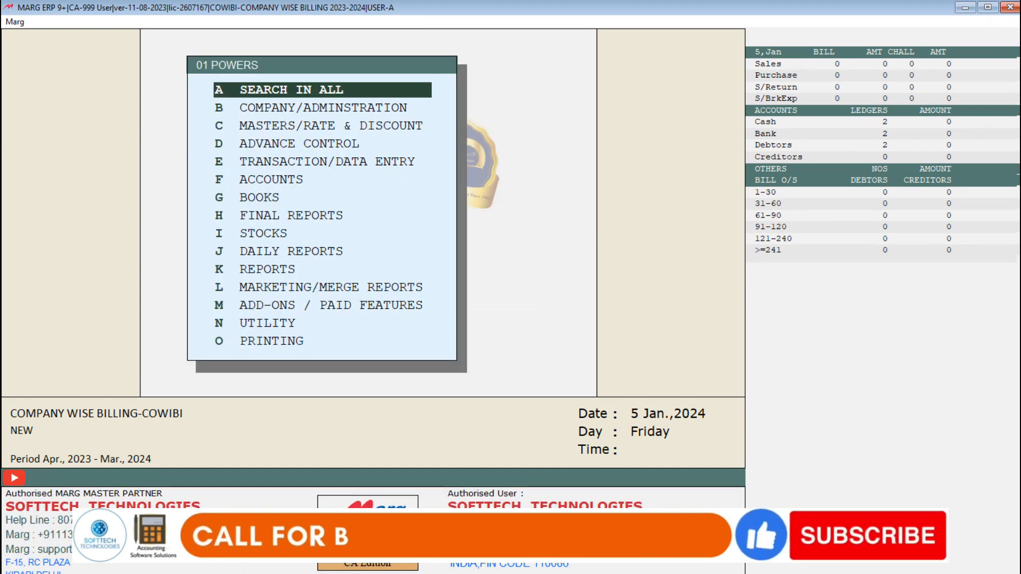
key("Down")
key("Down")
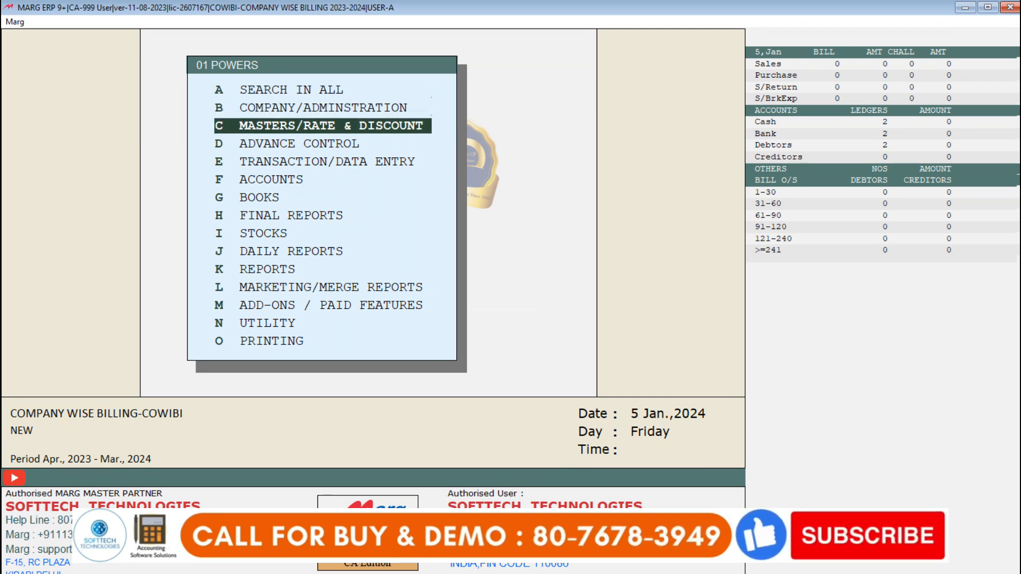
key("Return")
key("Return")
key("Return")
key("Return")
key("Return")
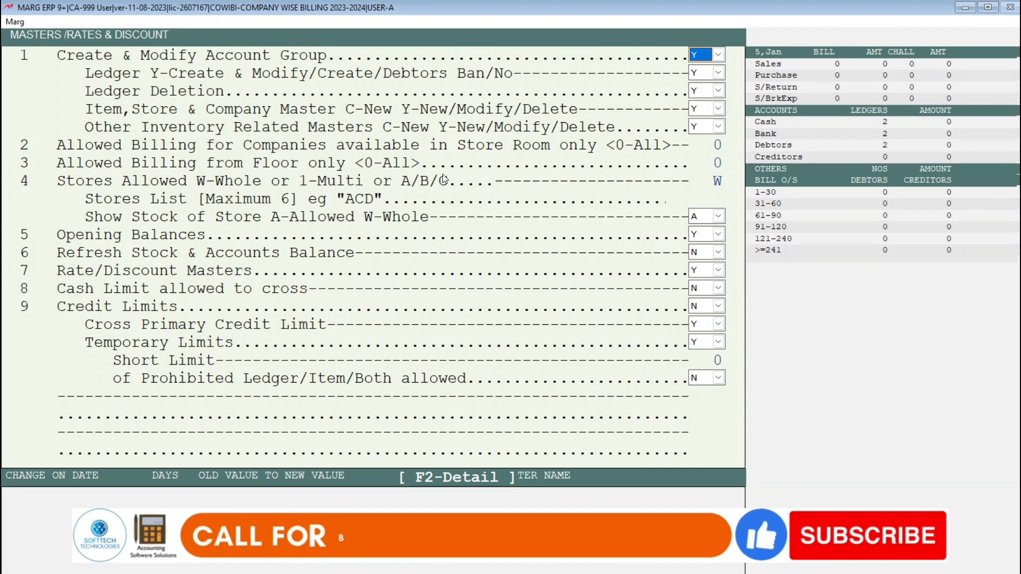
Step: Set Allowed Billing from Floor only to 1 for user 01 and save the changed powers
key("Return")
key("Return")
key("Return")
key("Return")
key("Return")
key("Return")
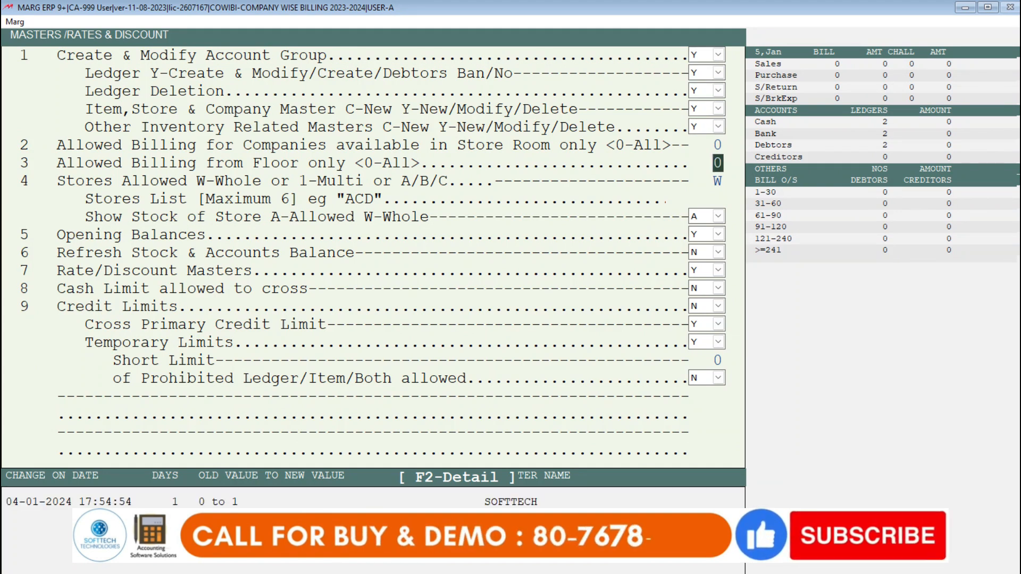
type("1")
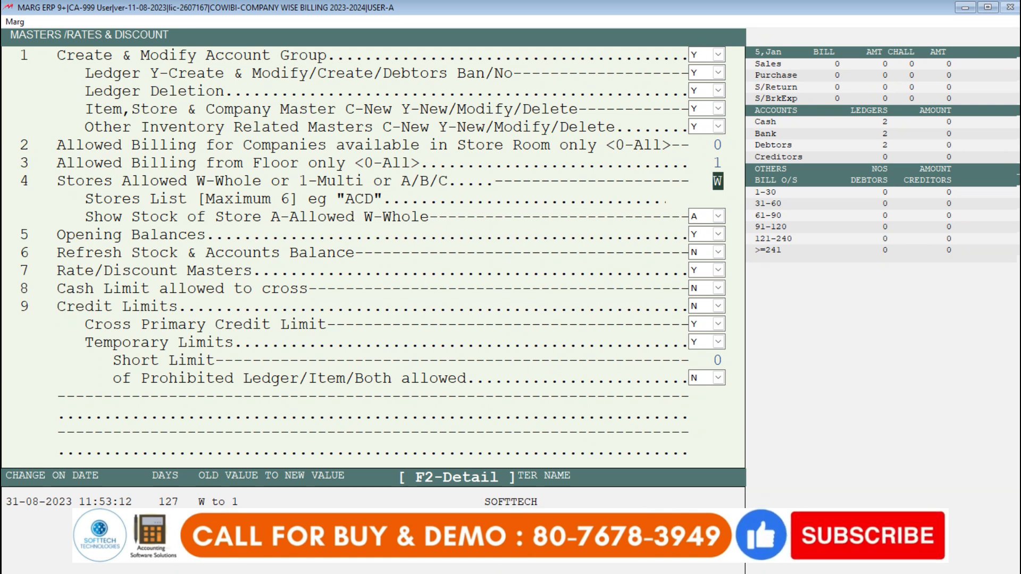
key("Return")
key("Return")
key("Return")
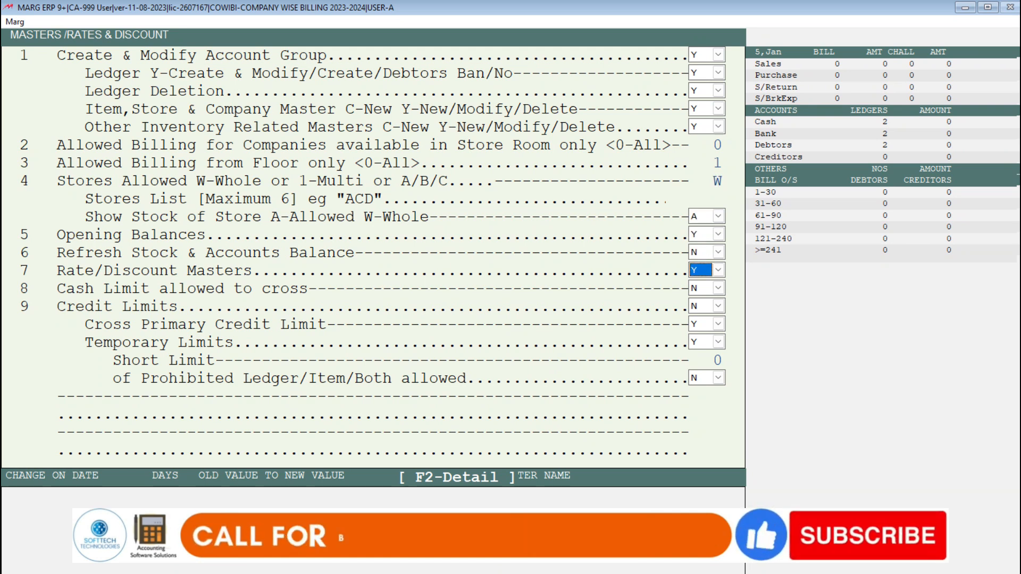
key("Escape")
key("Escape")
key("Return")
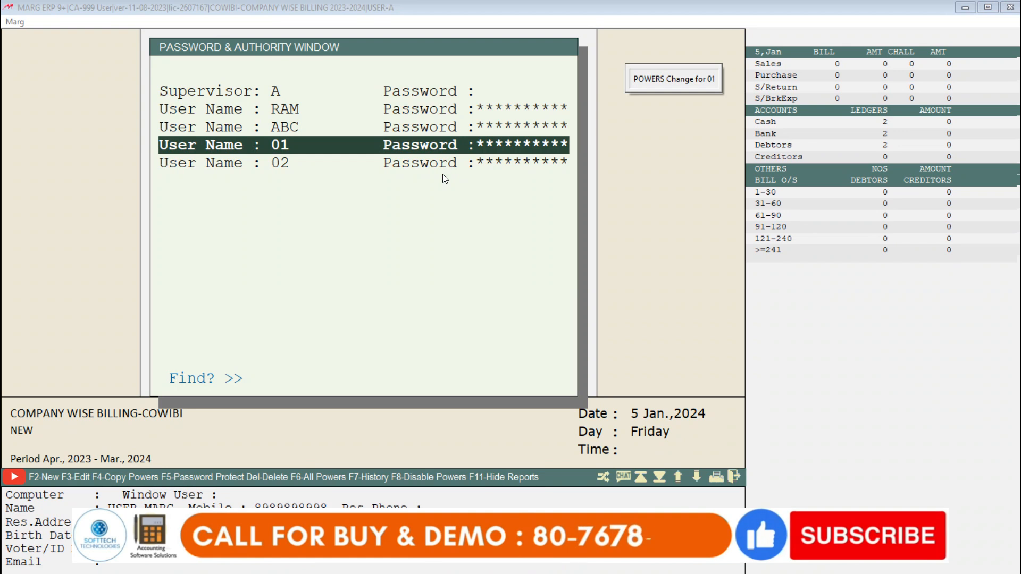
Step: Open the Masters/Rate & Discount powers of user 02 without any search filter
key("Down")
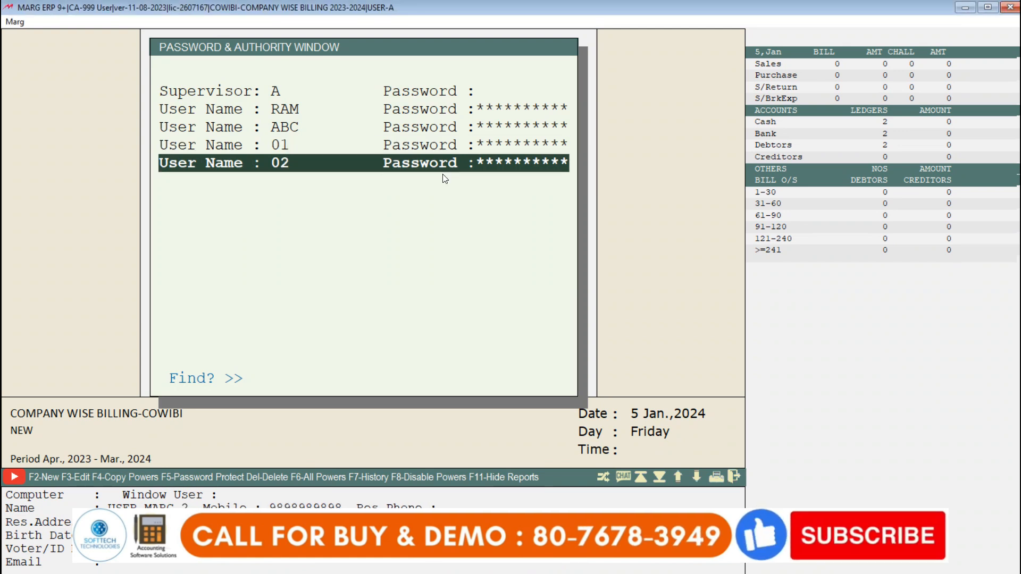
key("Return")
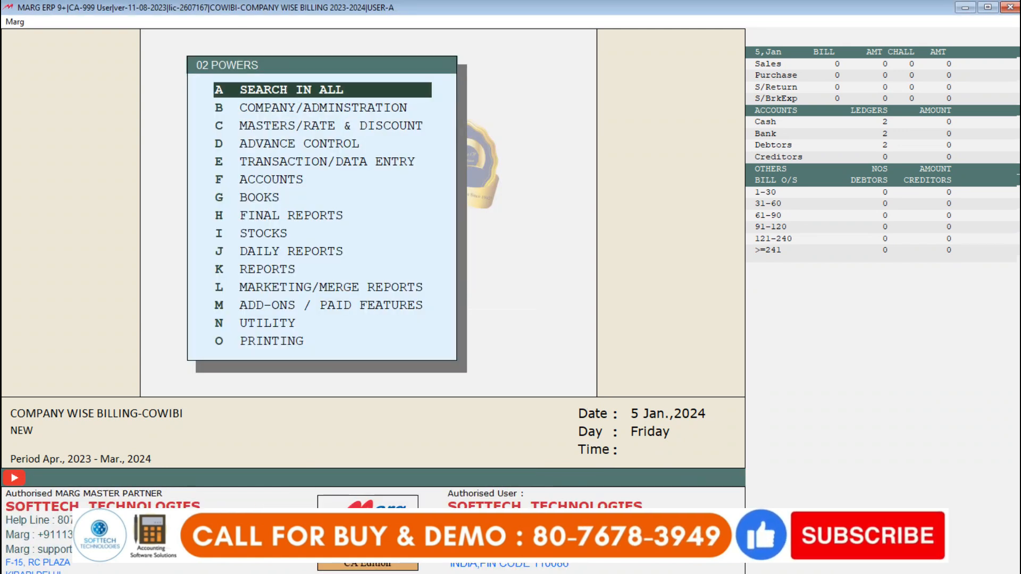
key("Down")
key("Down")
key("Down")
key("Up")
key("Up")
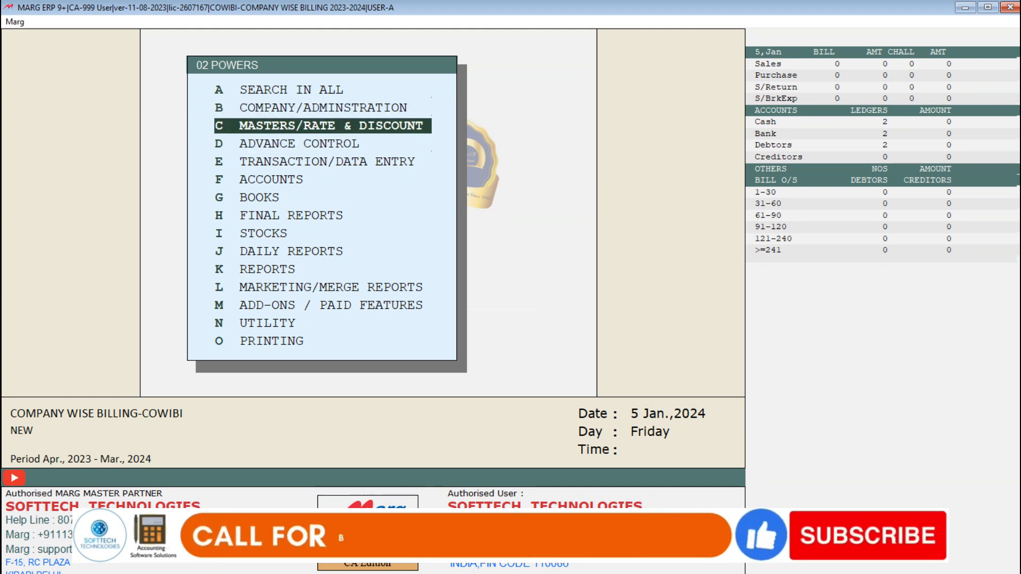
key("Up")
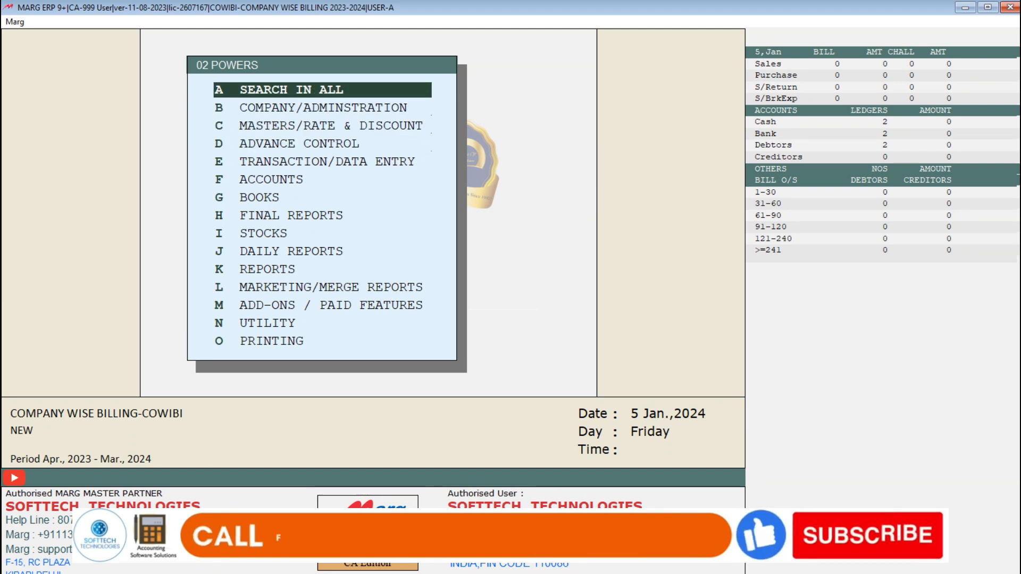
key("Down")
key("Down")
key("Return")
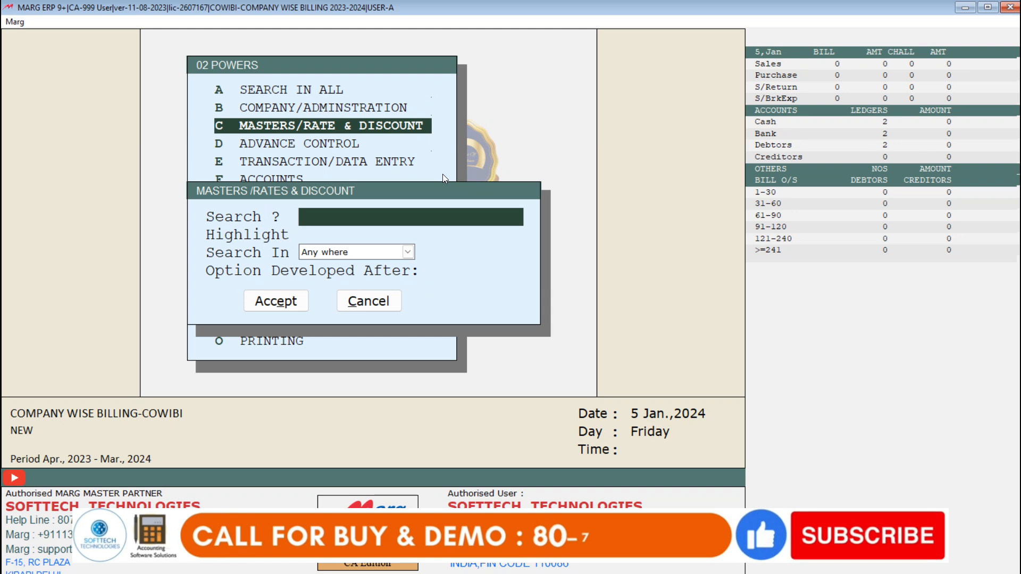
key("Return")
key("Return")
key("Return")
key("Return")
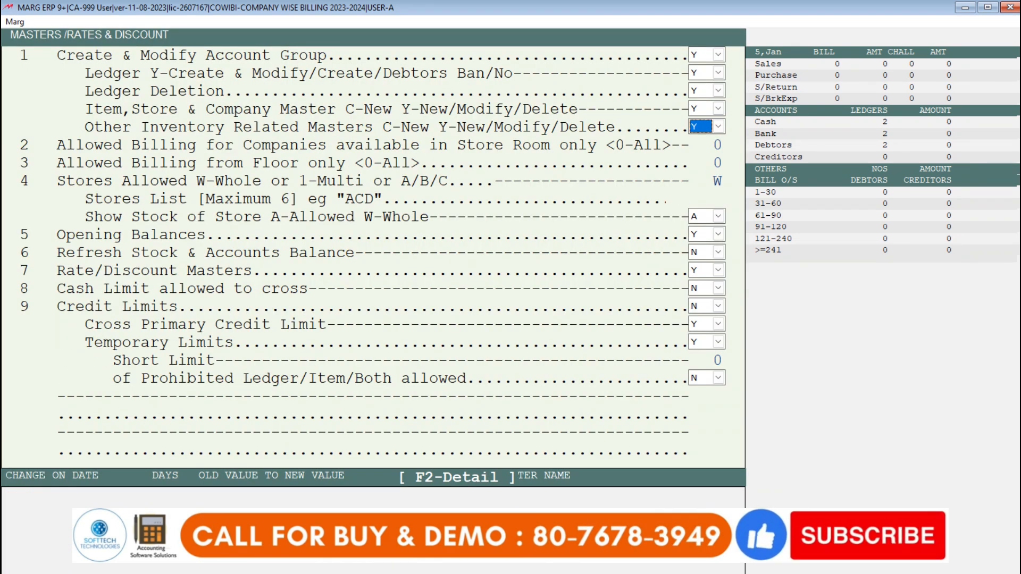
Step: Set Allowed Billing from Floor only to 2 for user 02
key("Return")
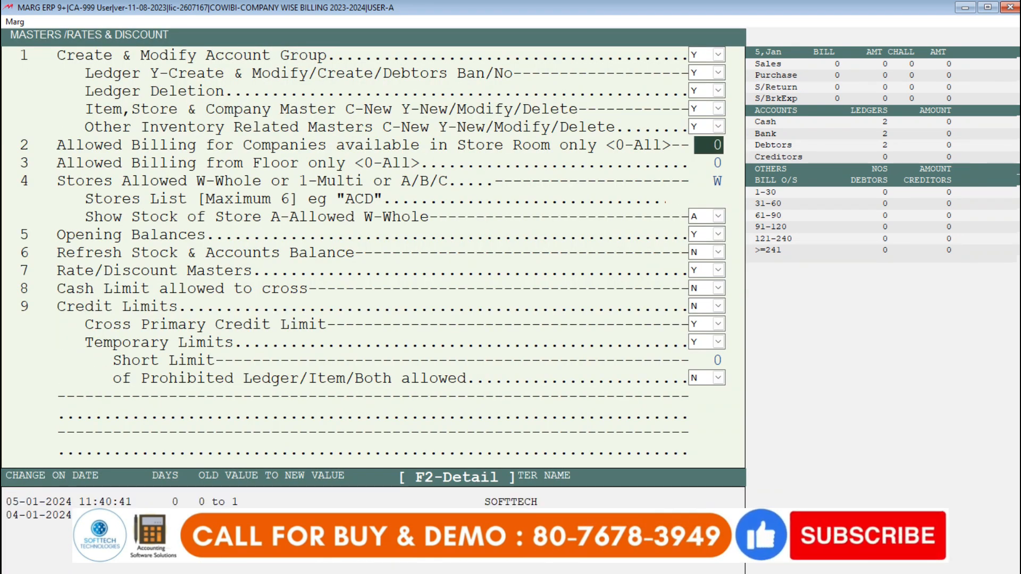
key("Return")
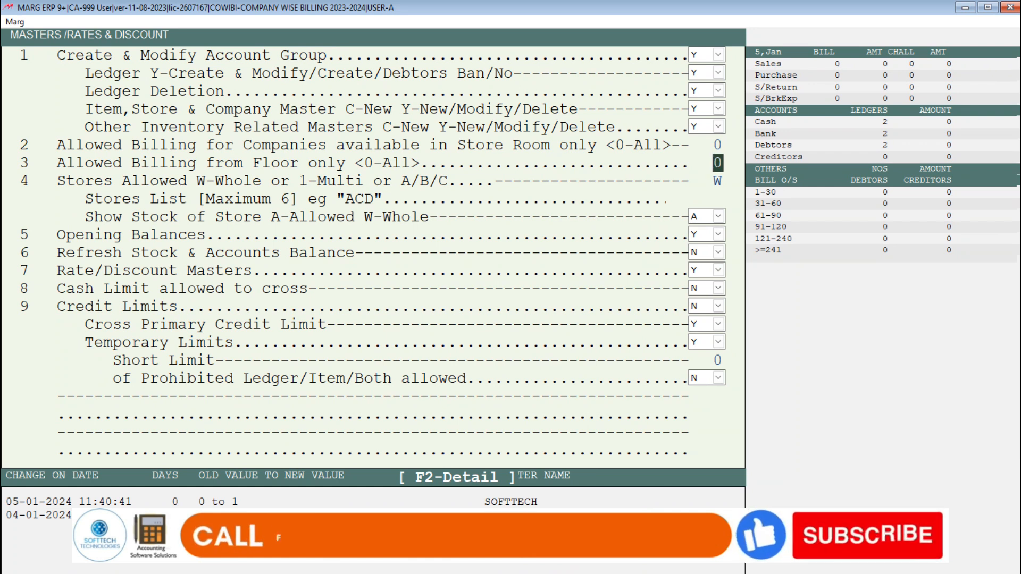
type("2")
key("Return")
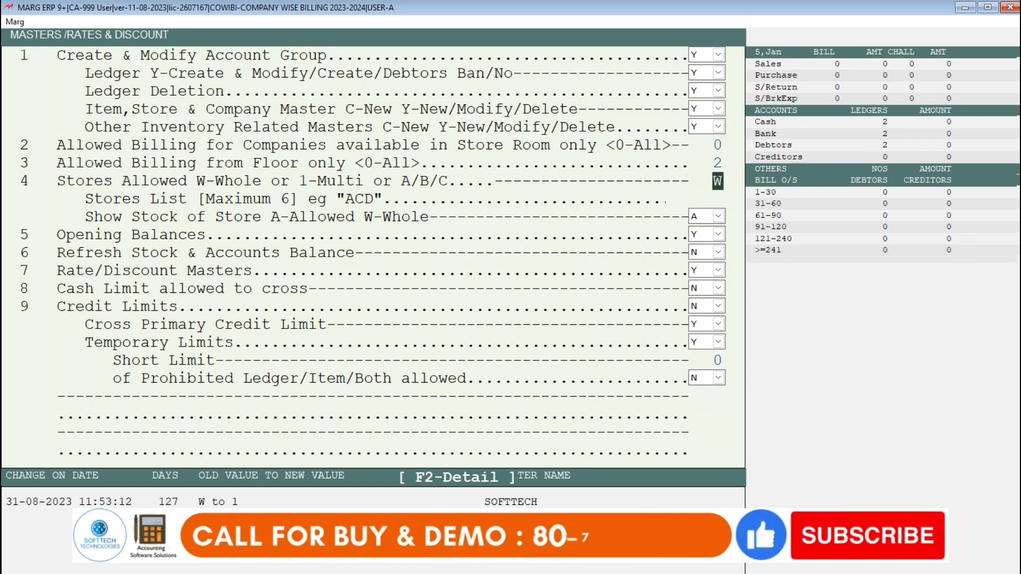
key("Return")
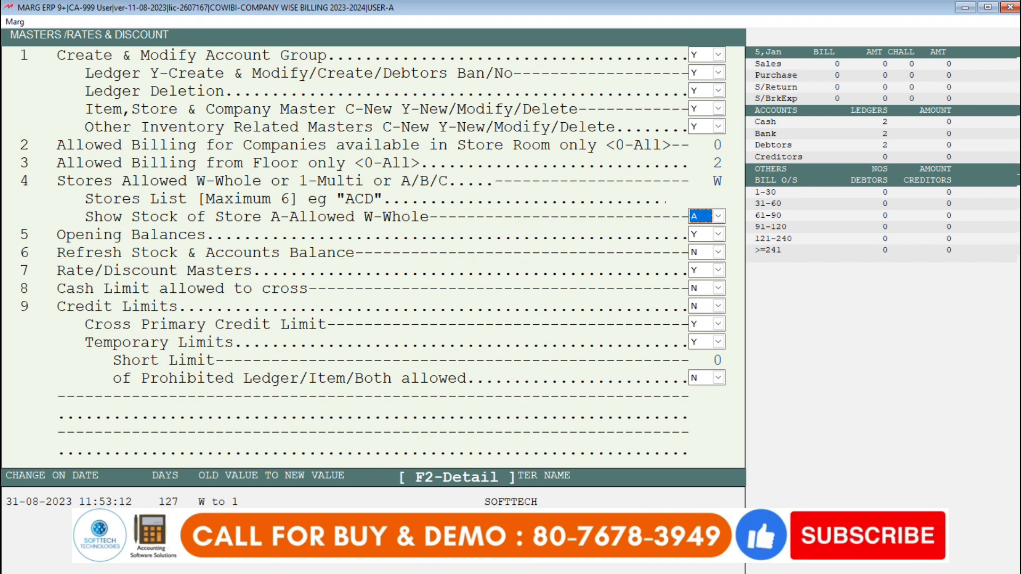
key("Return")
Step: Set Allowed Billing for Companies available in Store Room only to 2 for user 02 and save the changed powers
key("Up")
key("Up")
key("Up")
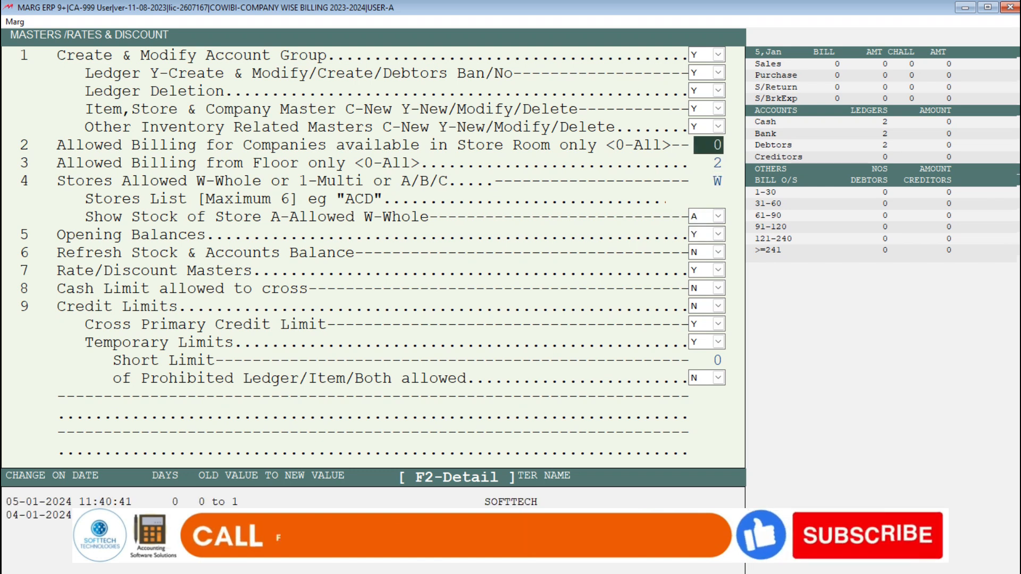
type("2")
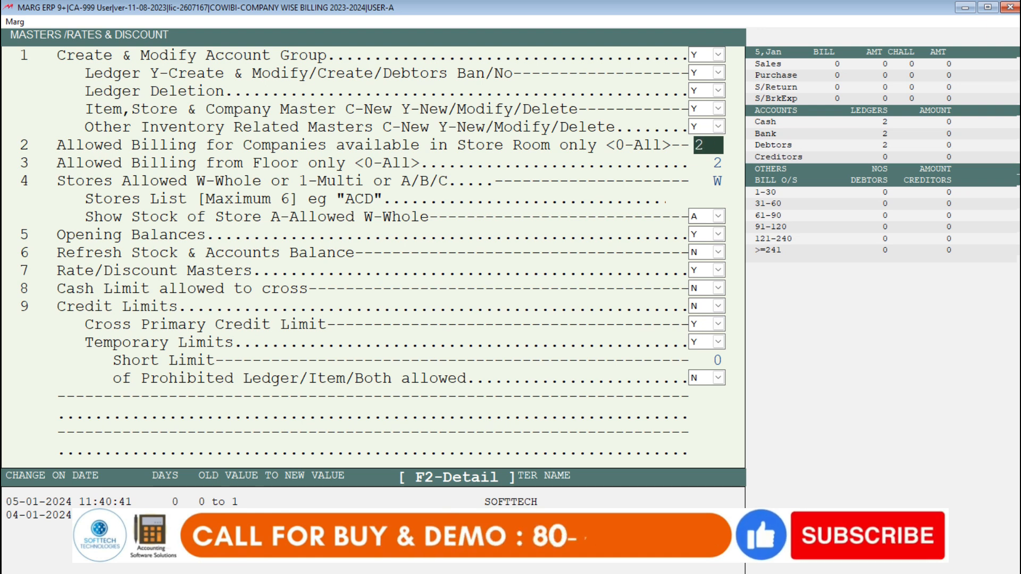
key("Return")
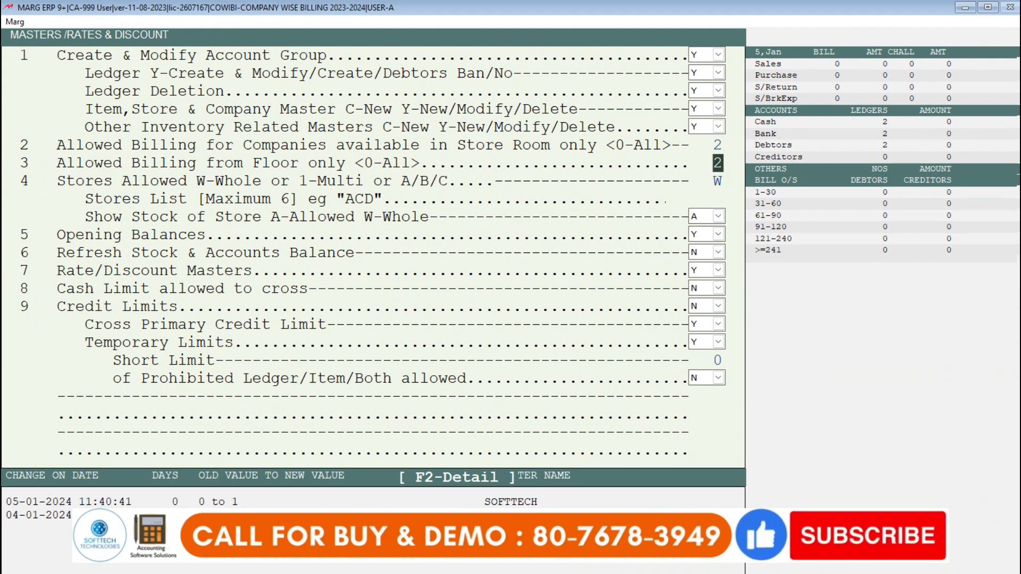
key("Return")
key("Return")
key("Escape")
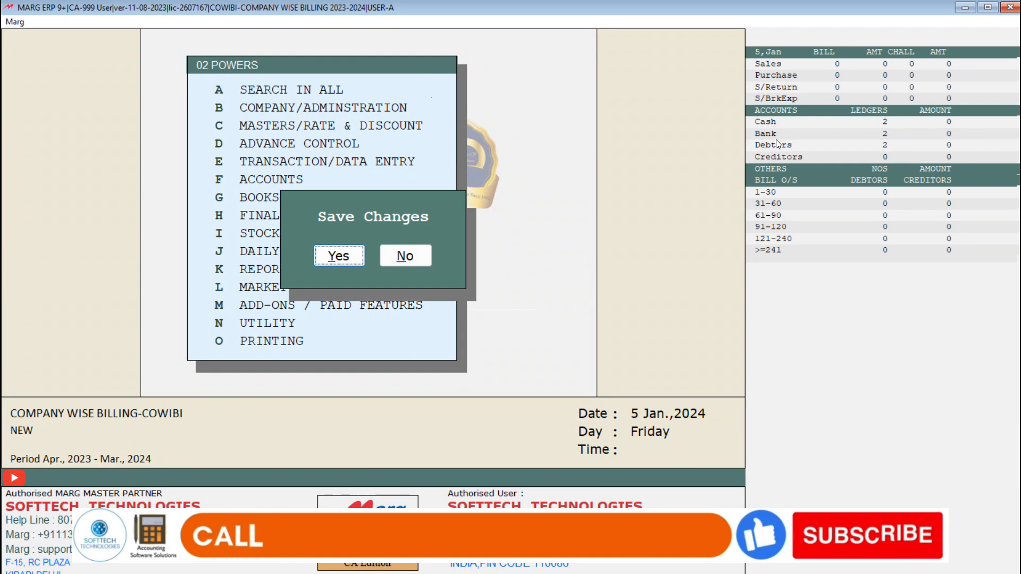
Step: Open the Masters/Rate & Discount powers of user 01 without any search filter
key("Return")
key("Up")
key("Return")
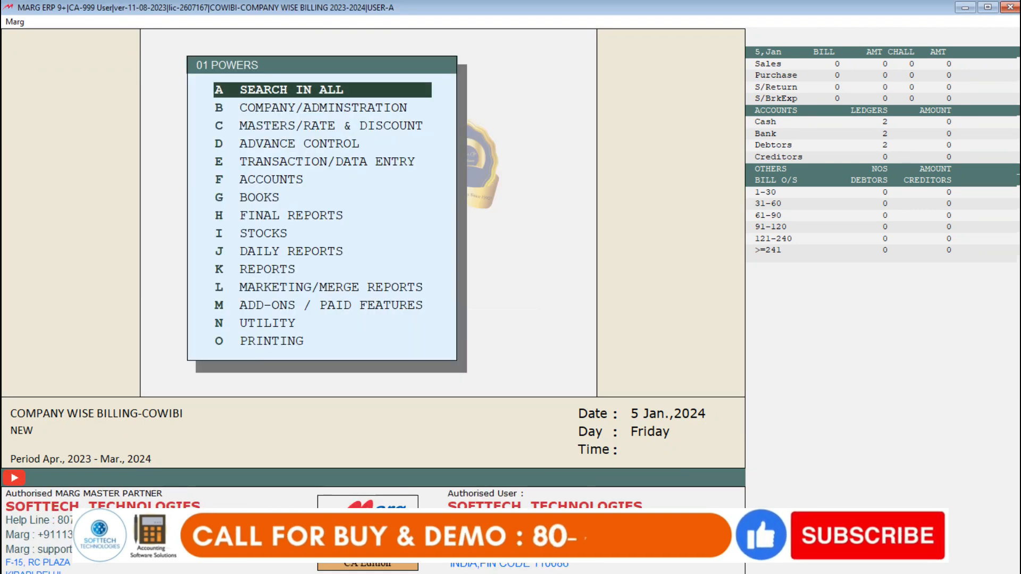
key("Down")
key("Down")
key("Return")
Step: Set Allowed Billing for Companies available in Store Room only to 1 for user 01, save the powers and quit the authority window
key("Return")
key("Return")
key("Return")
key("Return")
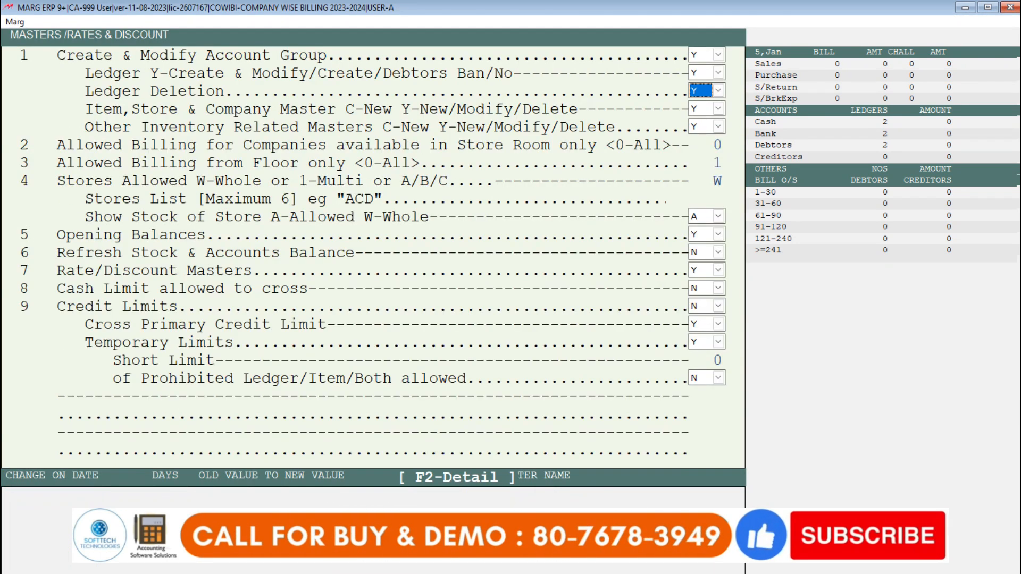
key("Return")
key("Return")
key("Return")
key("Return")
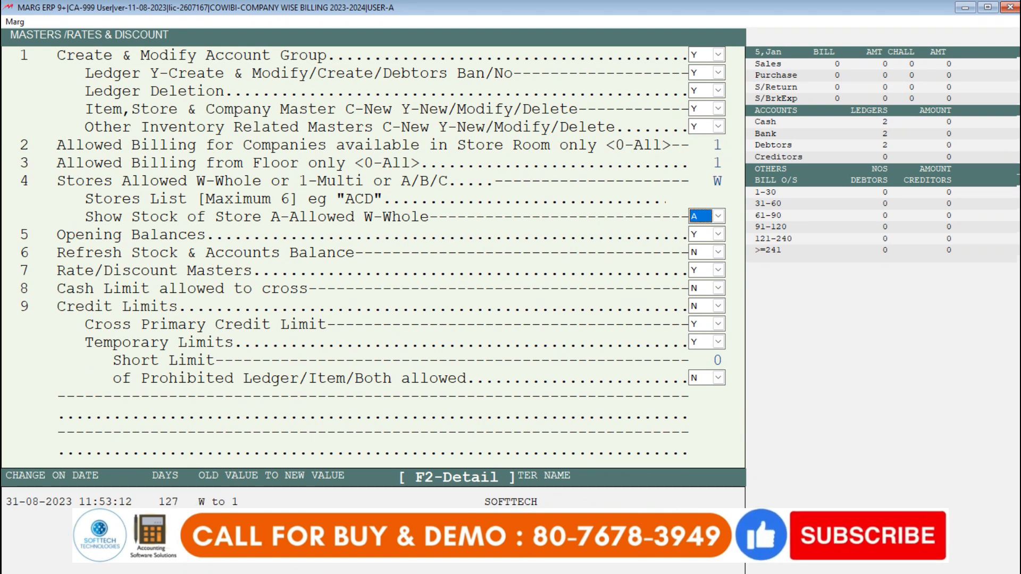
key("Escape")
key("Escape")
key("Return")
key("Escape")
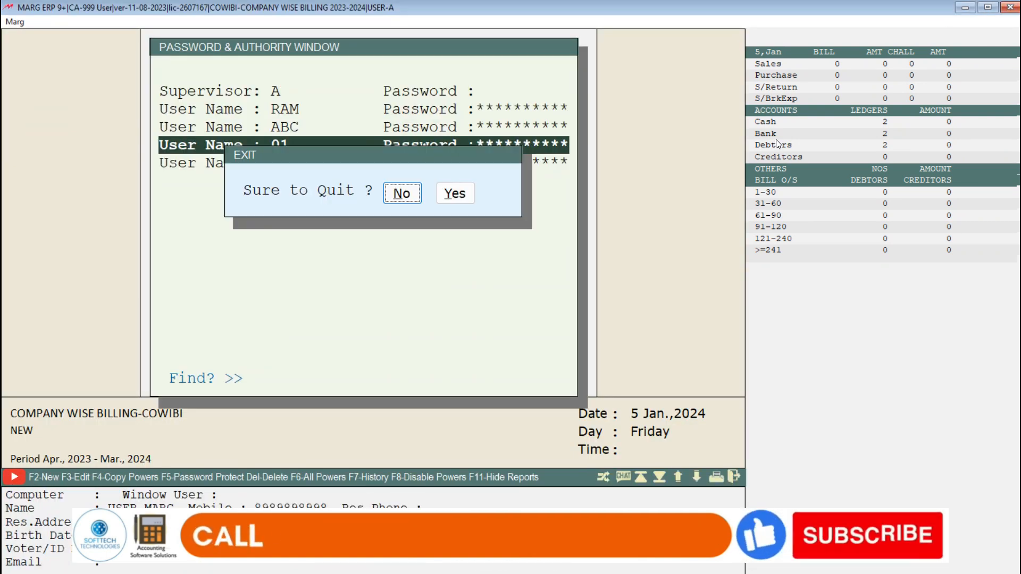
key("Right")
key("Return")
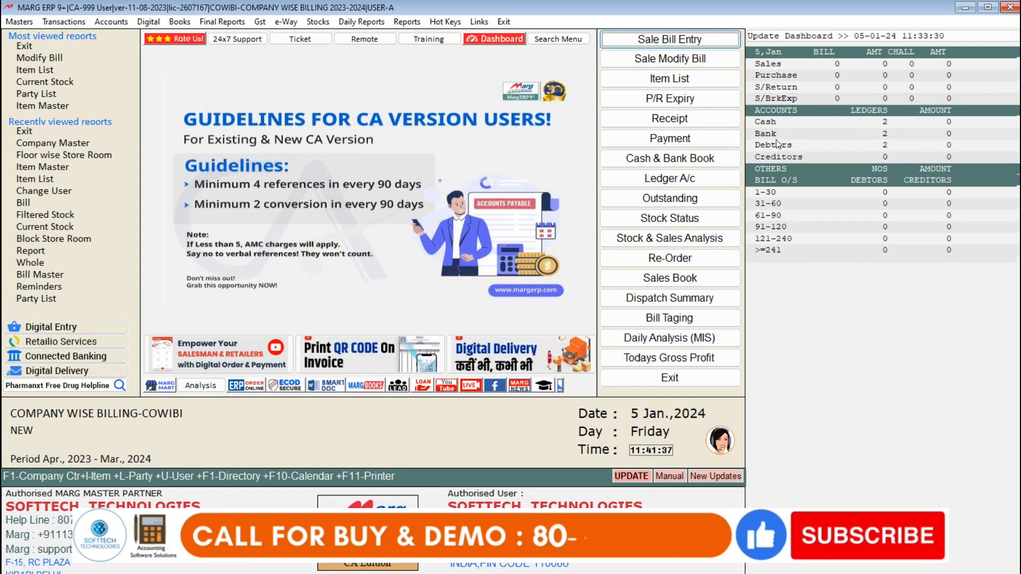
Step: Check which items are offered in a sale entry for ADD.DUTY 4% as user A, and leave without billing
key("Return")
key("Return")
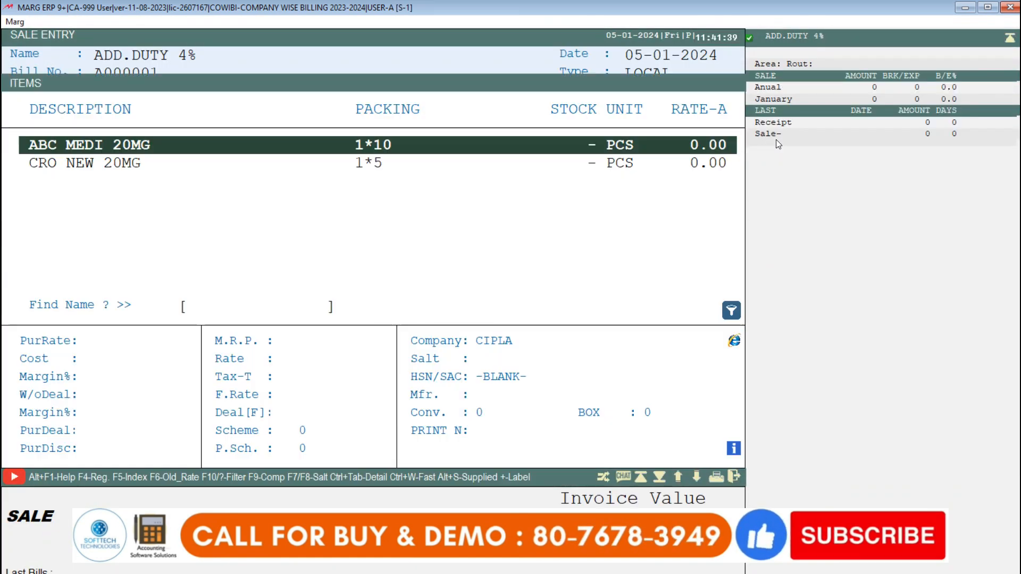
key("Escape")
key("Escape")
key("Escape")
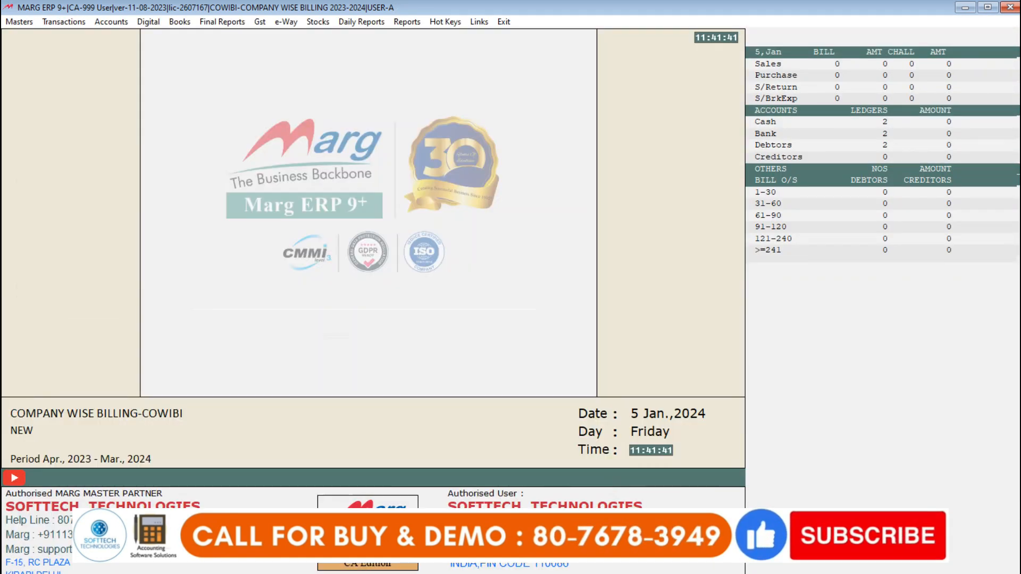
Step: Change the active user to 01 by entering the user ID and password, keeping the default user settings
key("ctrl+u")
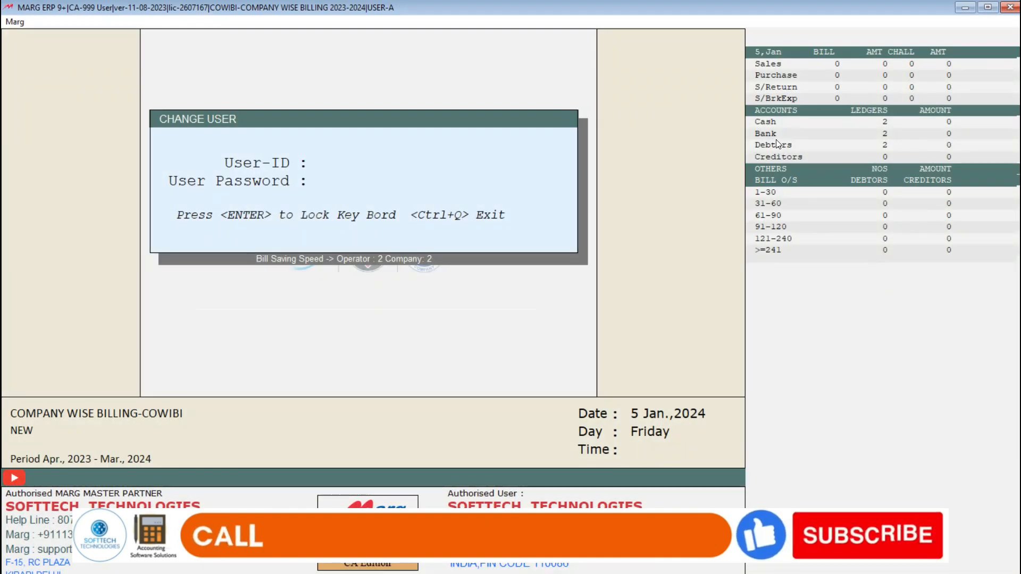
type("**")
key("Return")
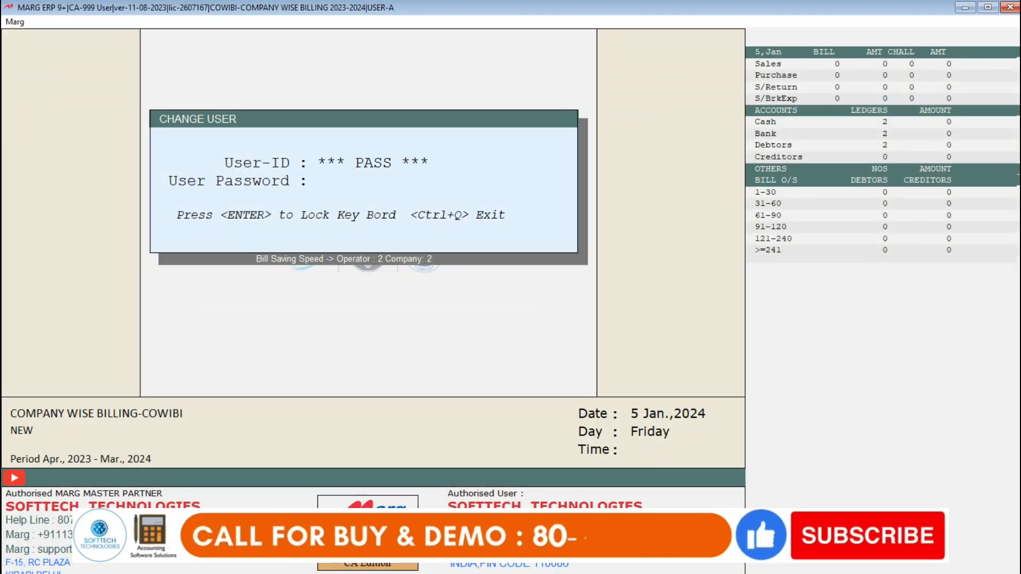
type("**")
key("Return")
key("Return")
key("Return")
key("Return")
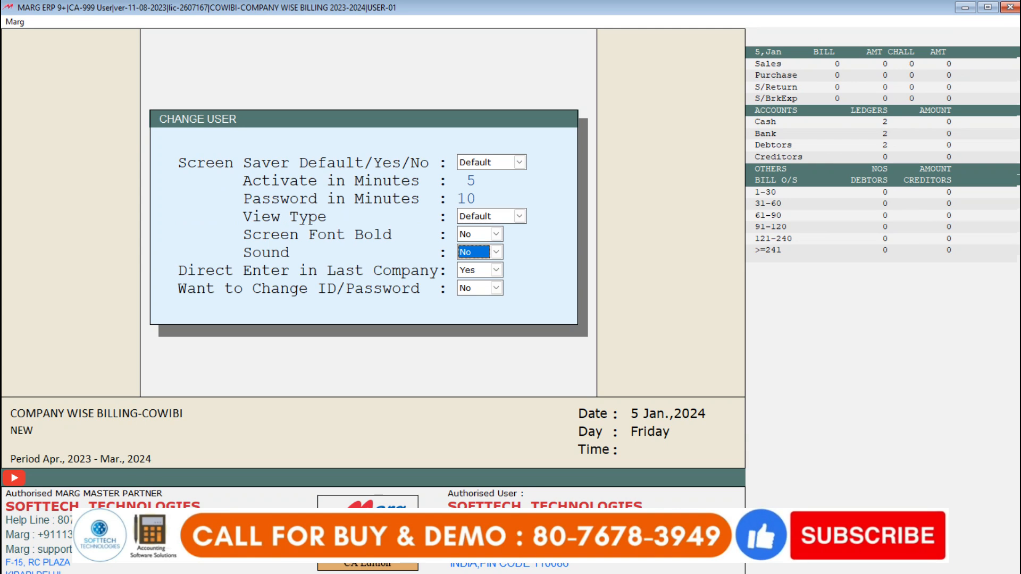
key("Return")
key("Return")
key("Return")
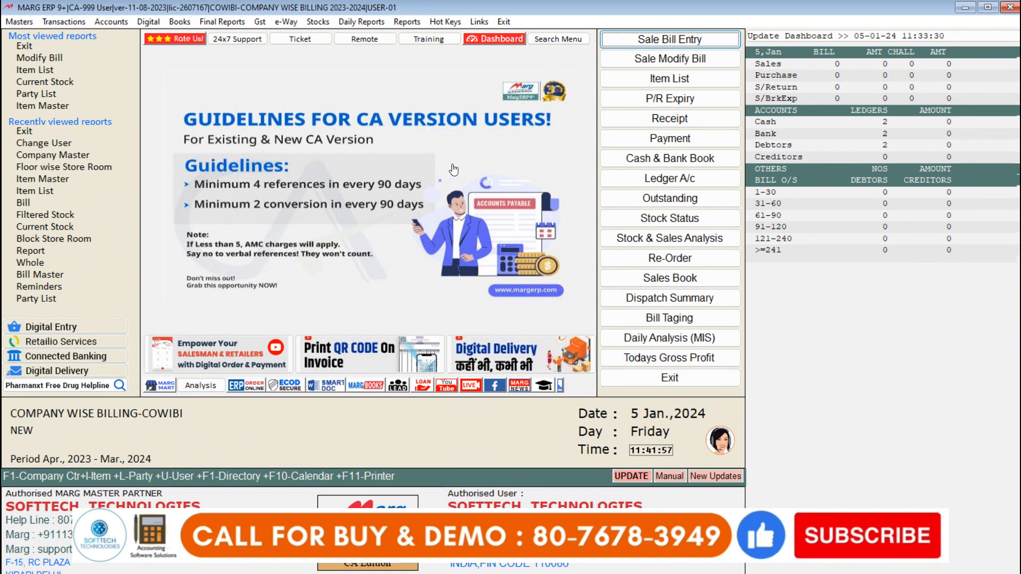
Step: Check which items are offered in a CASH sale entry as user 01, leaving party details blank, and exit without billing
key("Return")
key("Return")
key("Return")
key("Return")
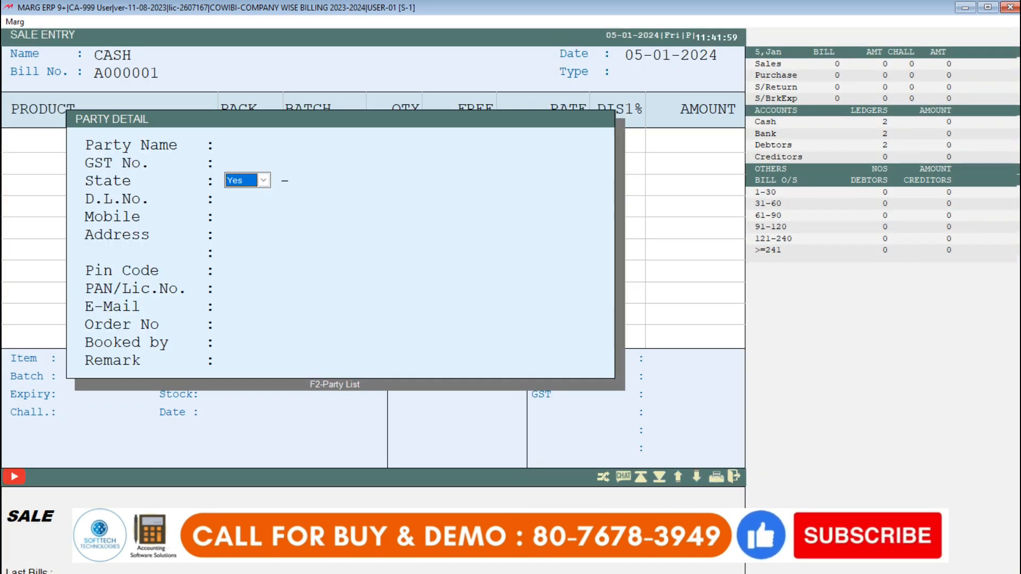
key("Return")
key("Return")
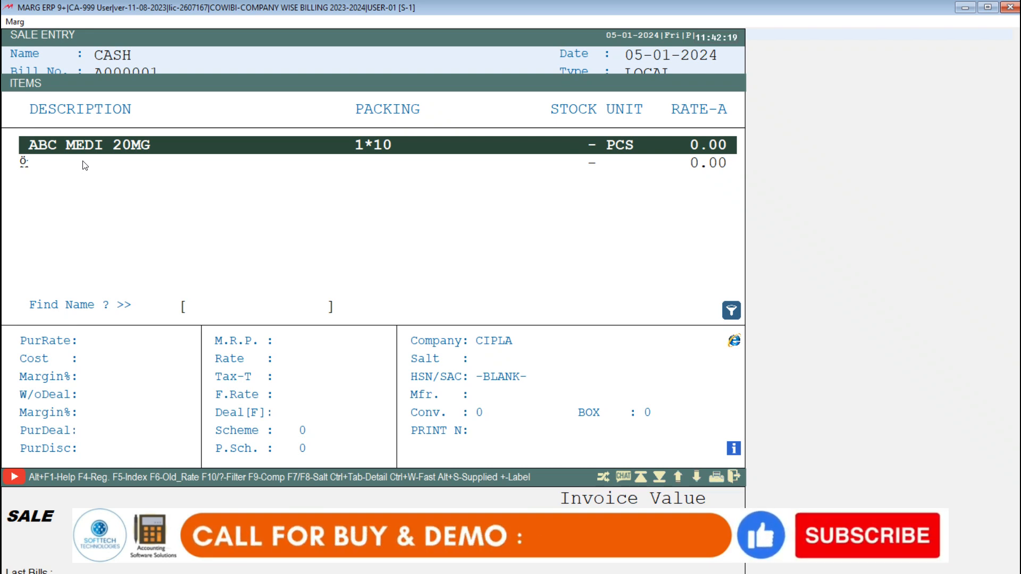
key("Escape")
key("Escape")
key("Escape")
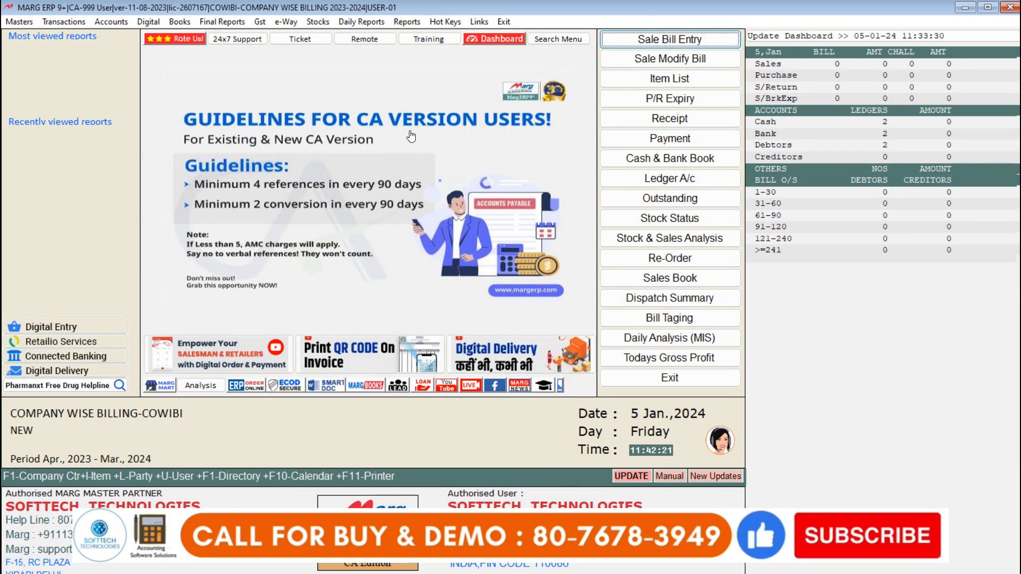
Step: Change the active user to 02 by entering the user ID and password, keeping the existing user settings
key("ctrl+u")
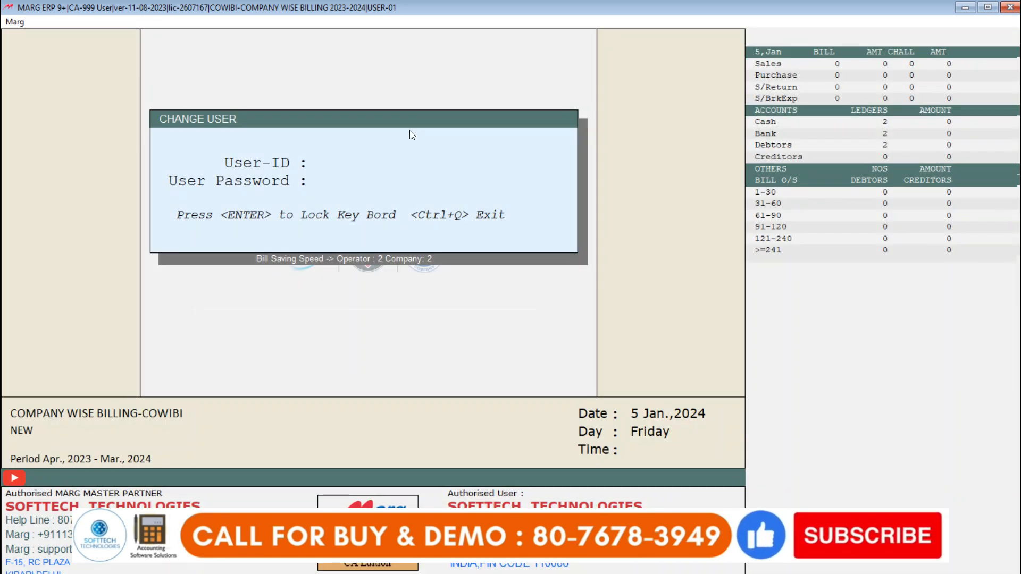
key("Return")
type("**")
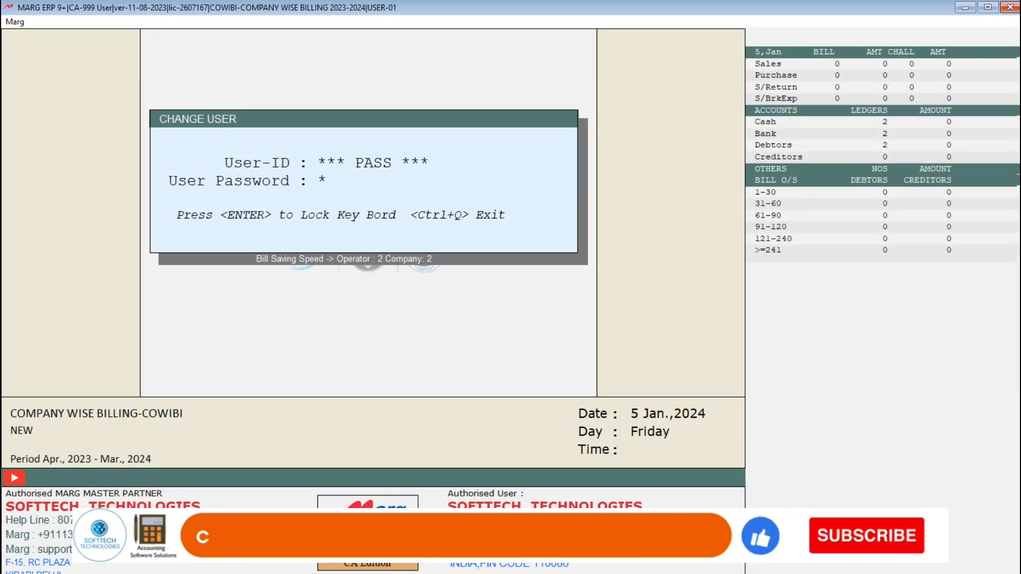
key("Return")
key("Return")
key("Return")
key("Return")
key("Return")
key("Return")
key("Return")
key("Return")
key("Return")
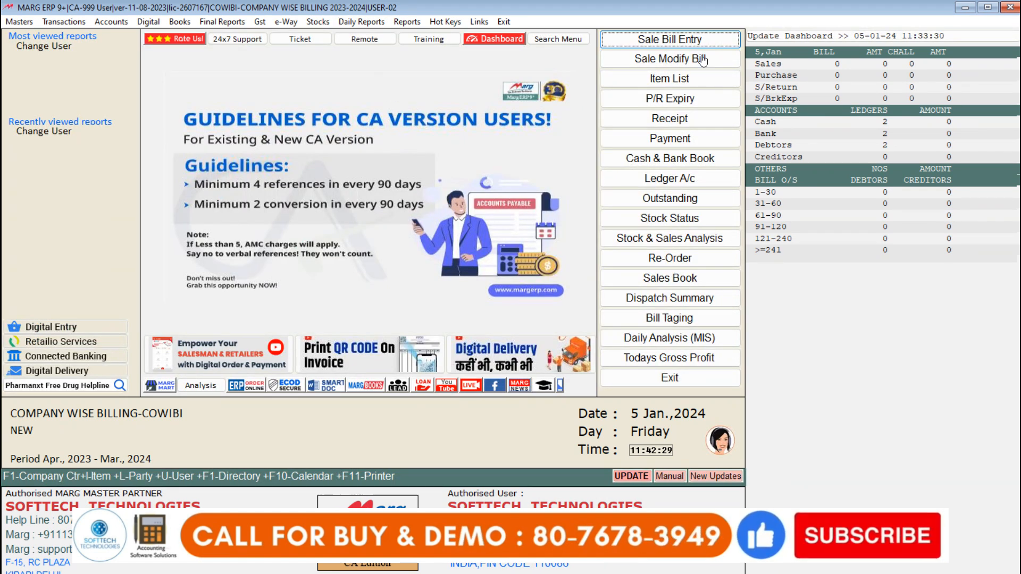
Step: Check which items are offered in a CASH sale entry as user 02, and exit without billing
left_click(669, 40)
key("Escape")
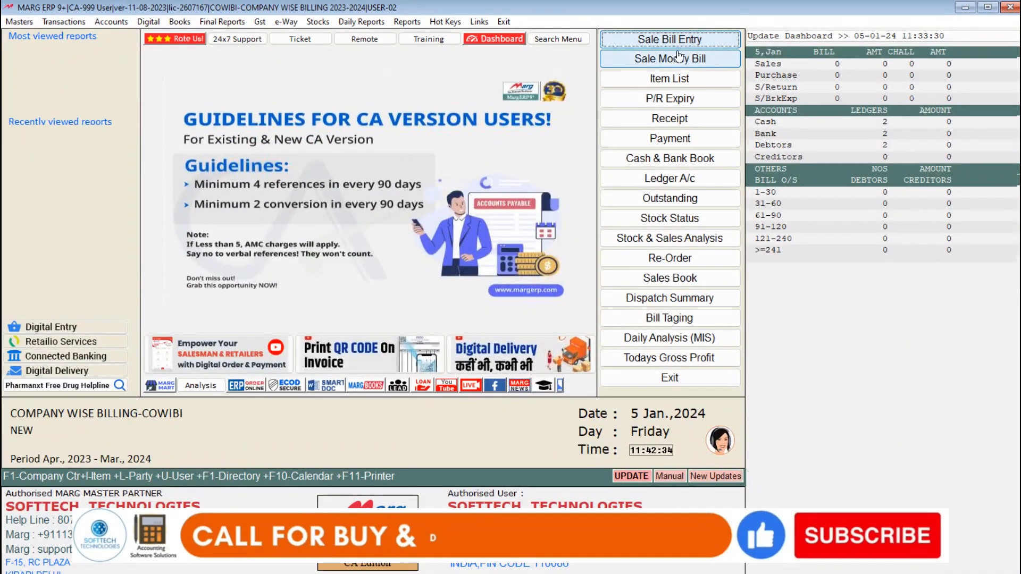
left_click(680, 37)
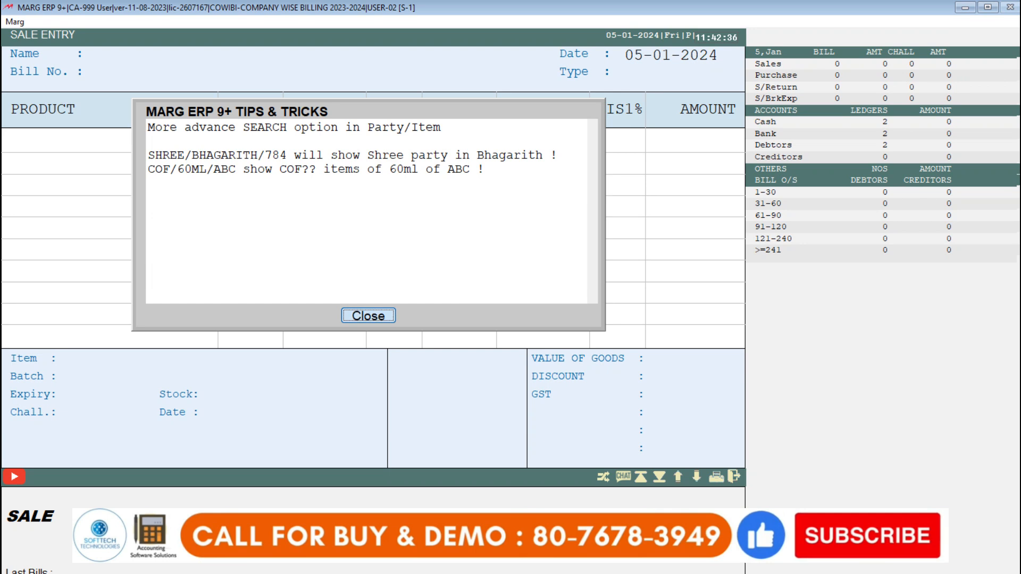
key("Return")
key("Return")
key("Return")
key("Return")
key("Return")
key("Escape")
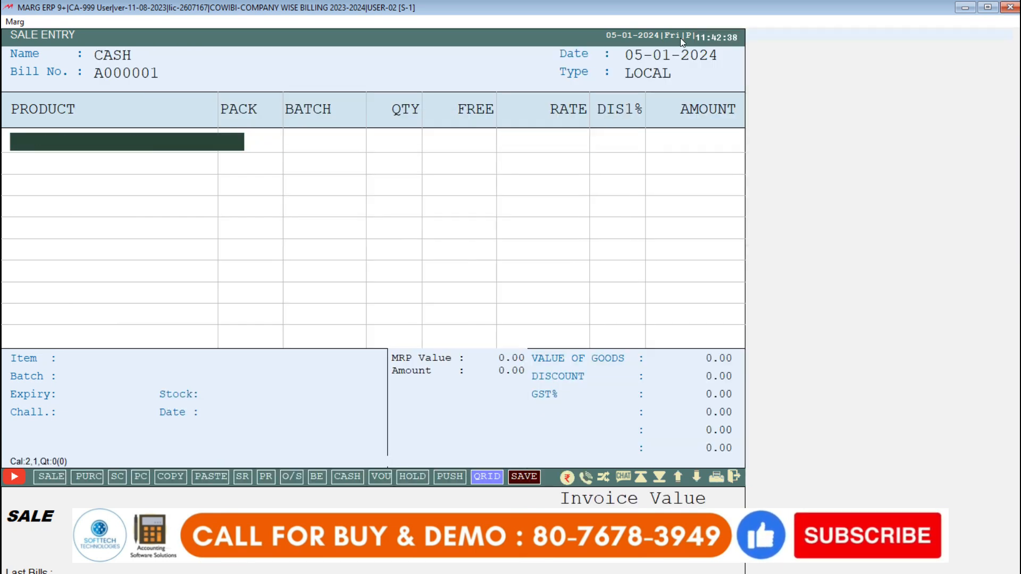
key("Return")
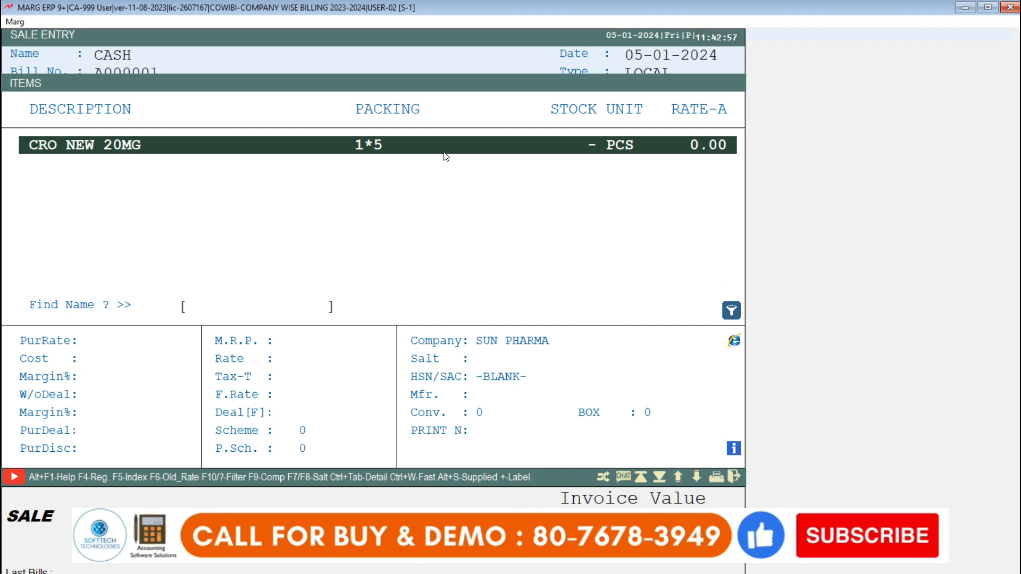
key("Escape")
key("Escape")
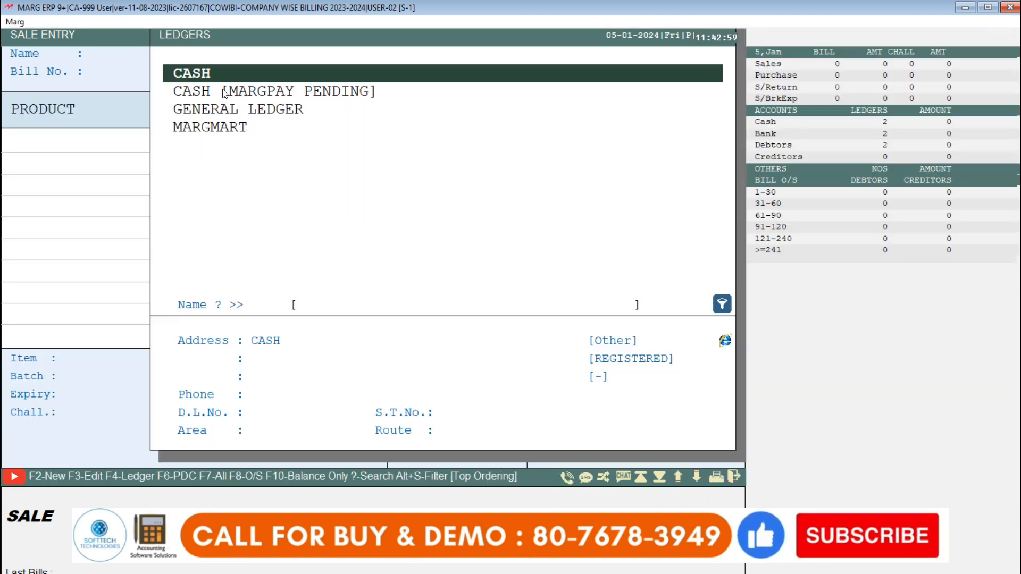
key("Escape")
key("Escape")
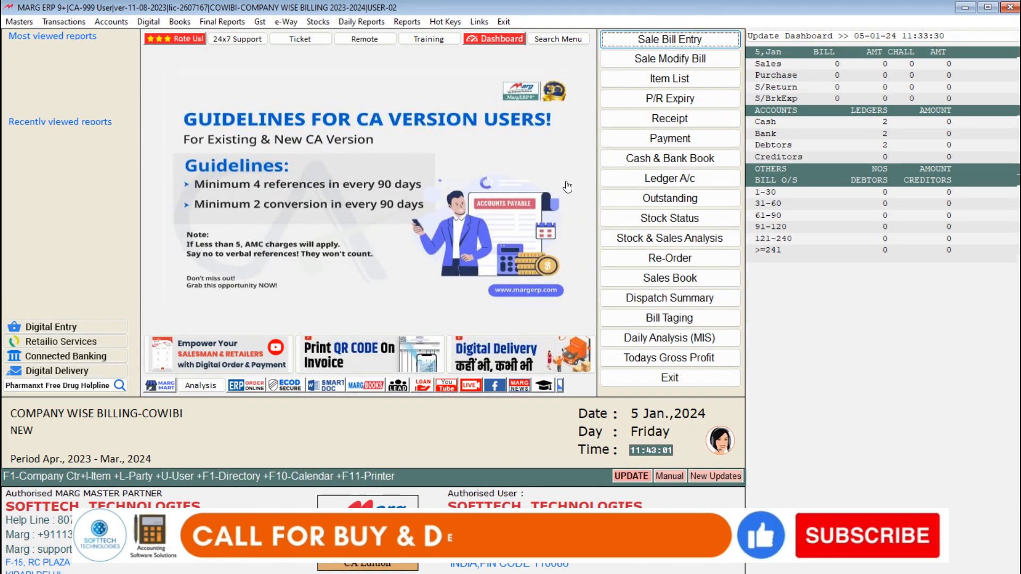